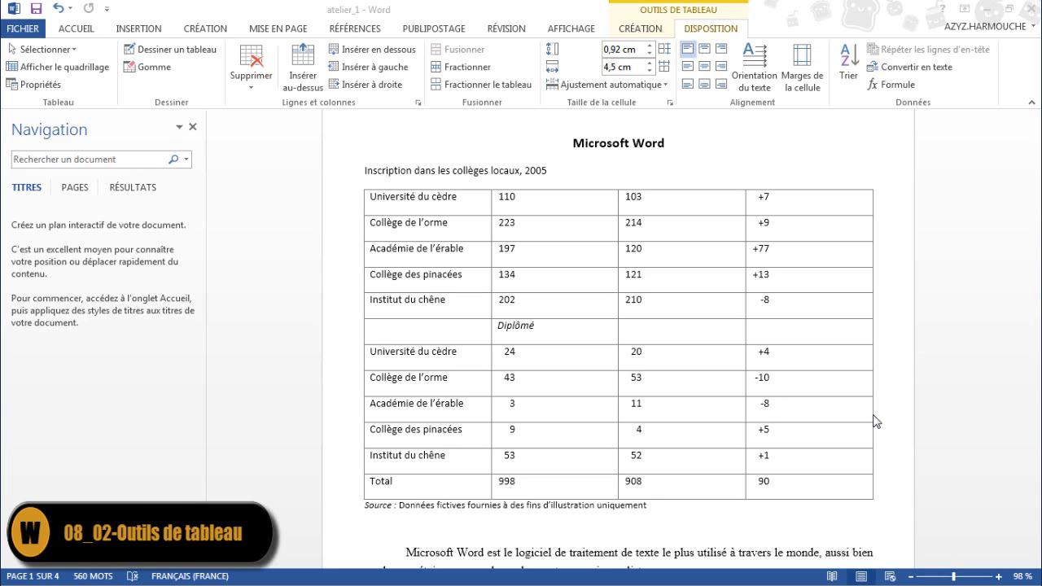
Enable the header row, total row, first column and last column style options for the college enrolment table
left_click(559, 254)
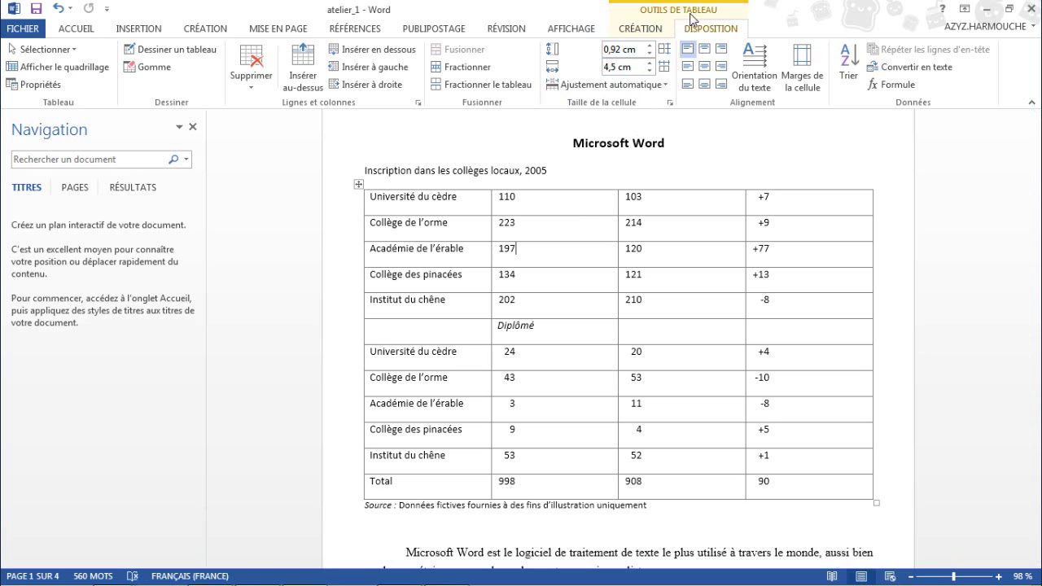
left_click(641, 32)
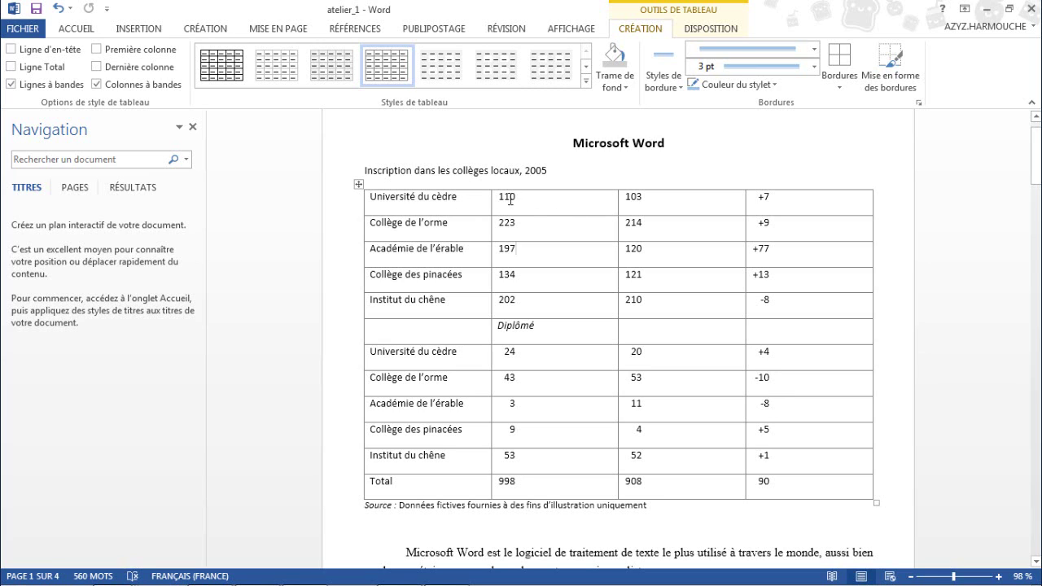
left_click(21, 52)
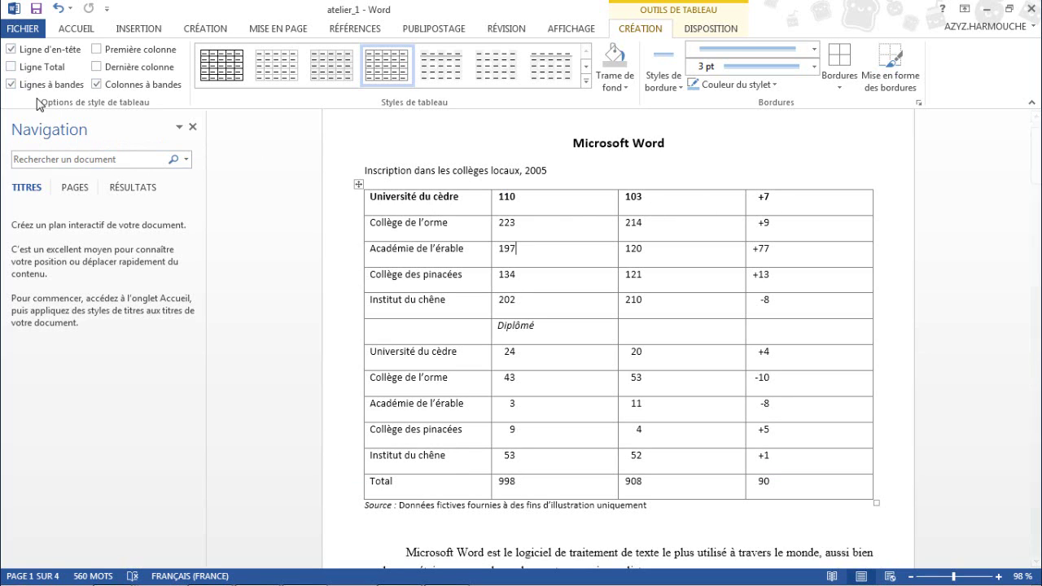
left_click(10, 68)
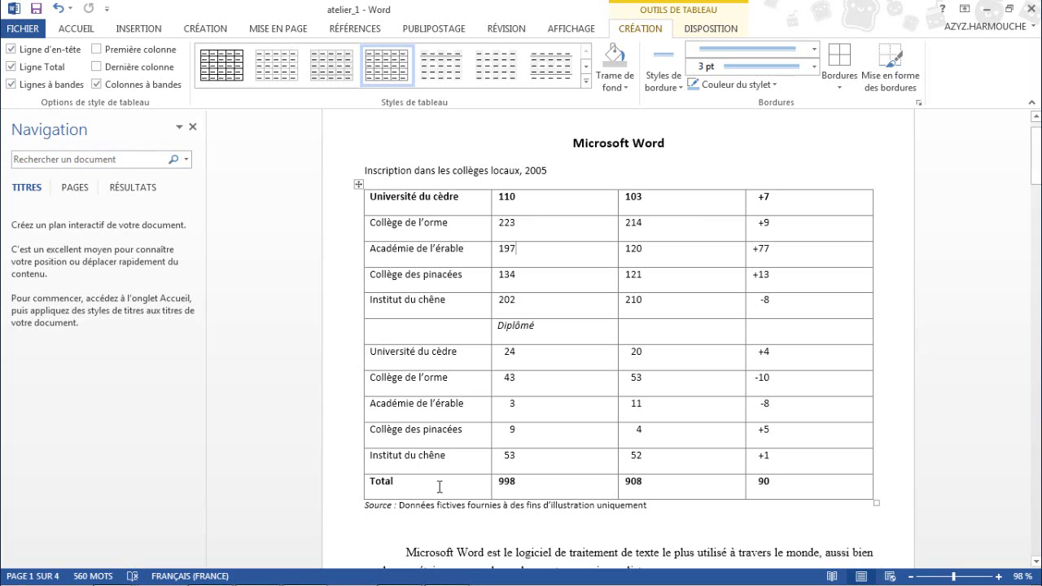
left_click(97, 50)
left_click(97, 50)
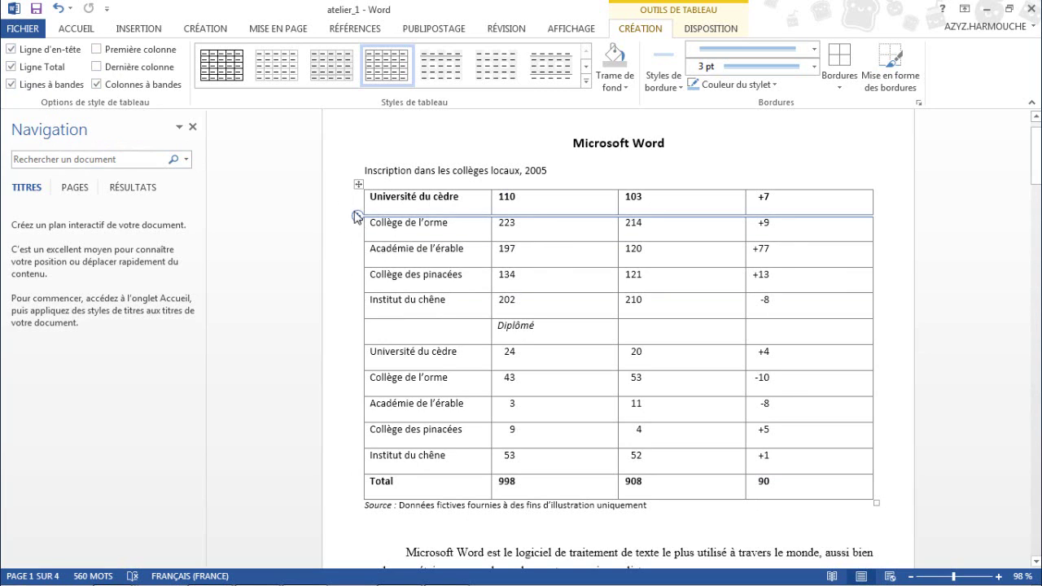
left_click(99, 49)
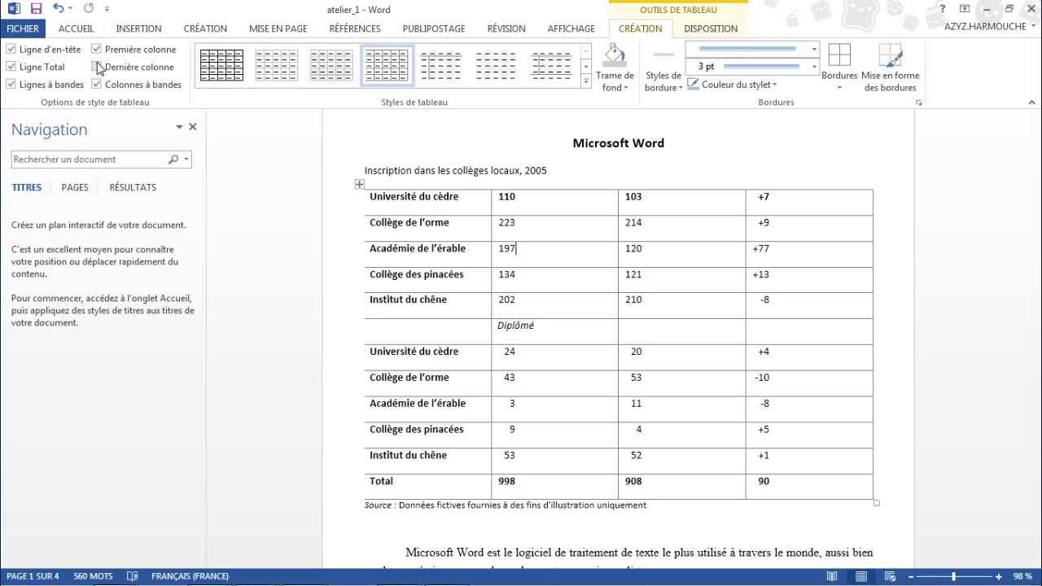
left_click(99, 69)
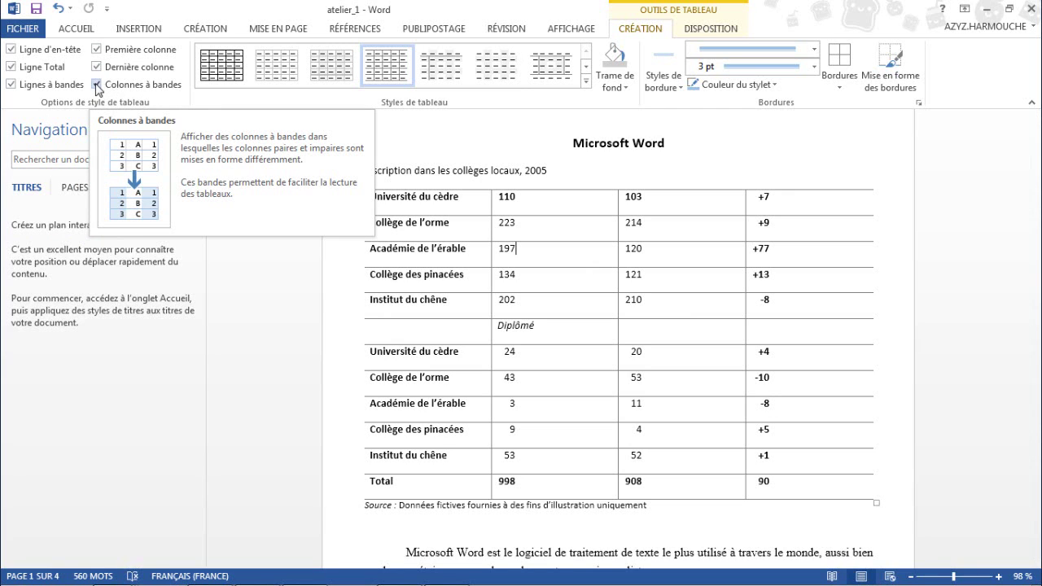
Switch the table's banded columns off and back on, and do the same with its banded rows
left_click(97, 85)
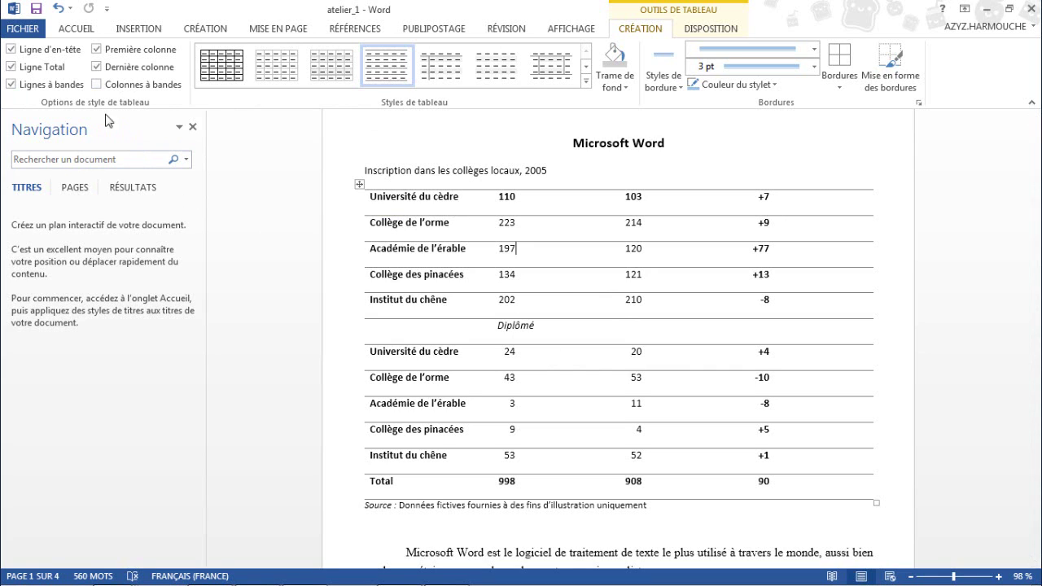
left_click(97, 85)
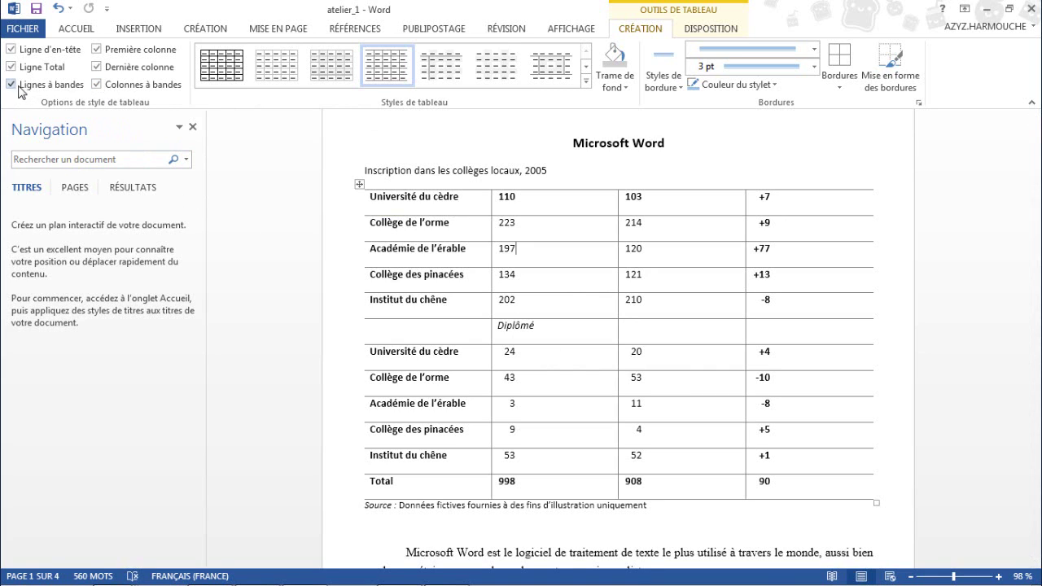
left_click(13, 84)
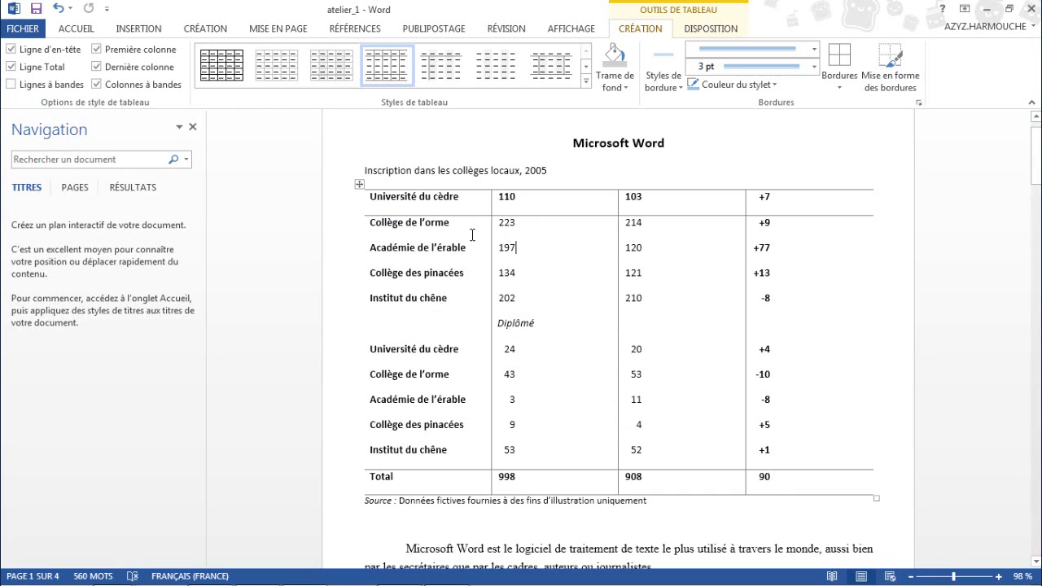
left_click(12, 83)
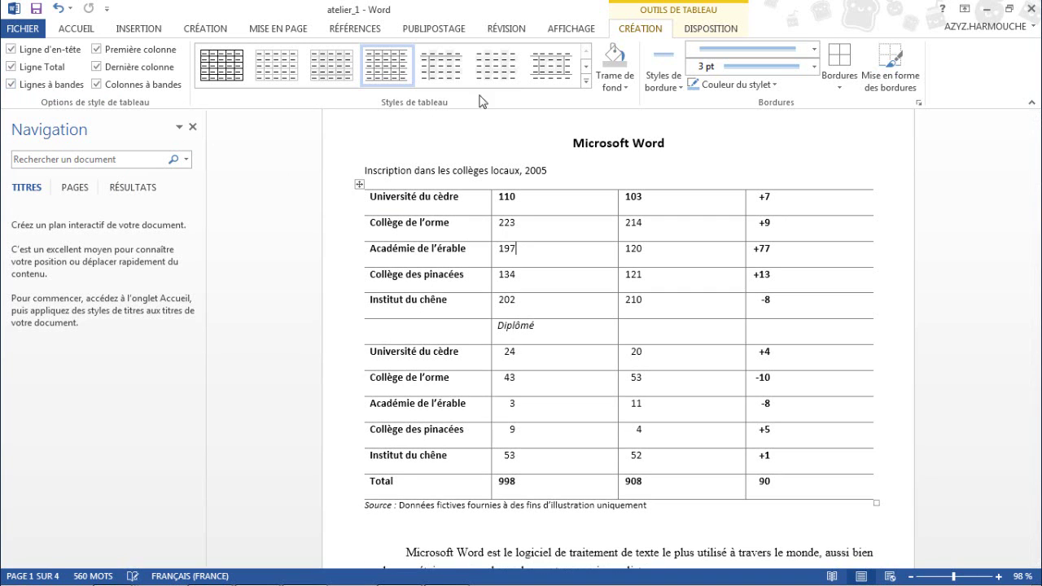
Apply the grid table style with a solid dark blue header row and shade the entire table light grey
left_click(586, 81)
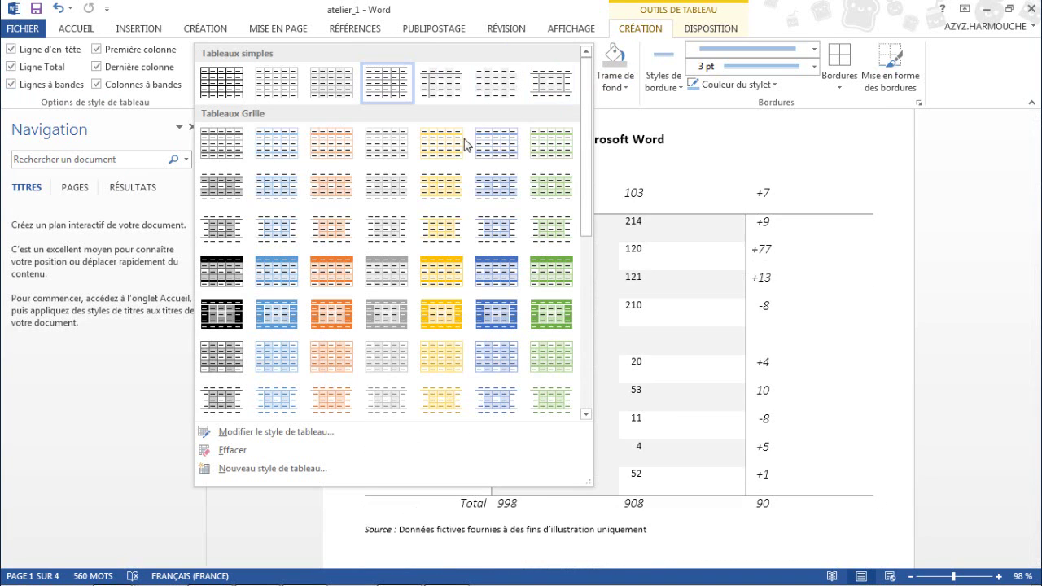
left_click(499, 273)
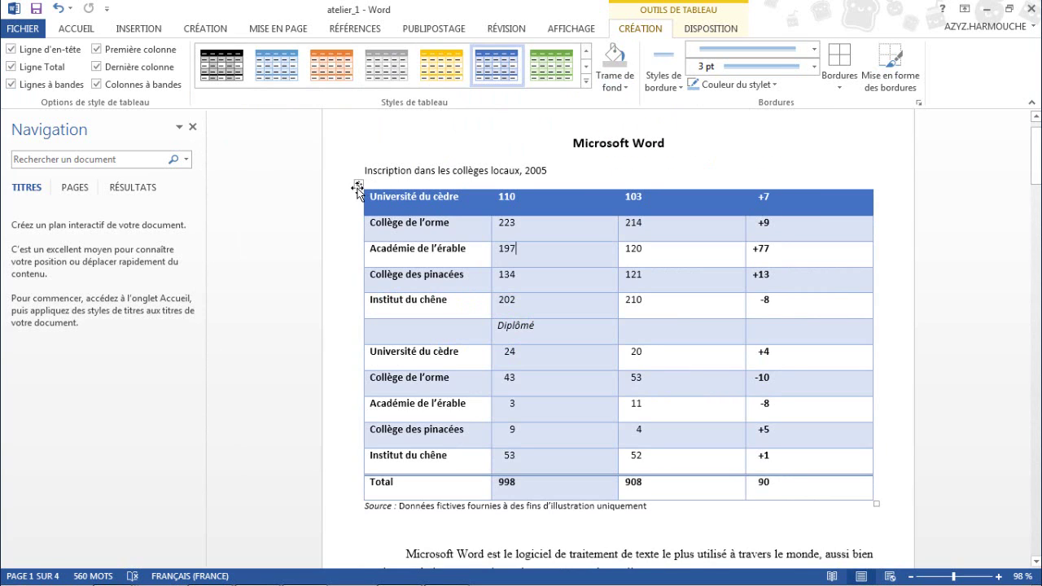
left_click(358, 188)
left_click(626, 88)
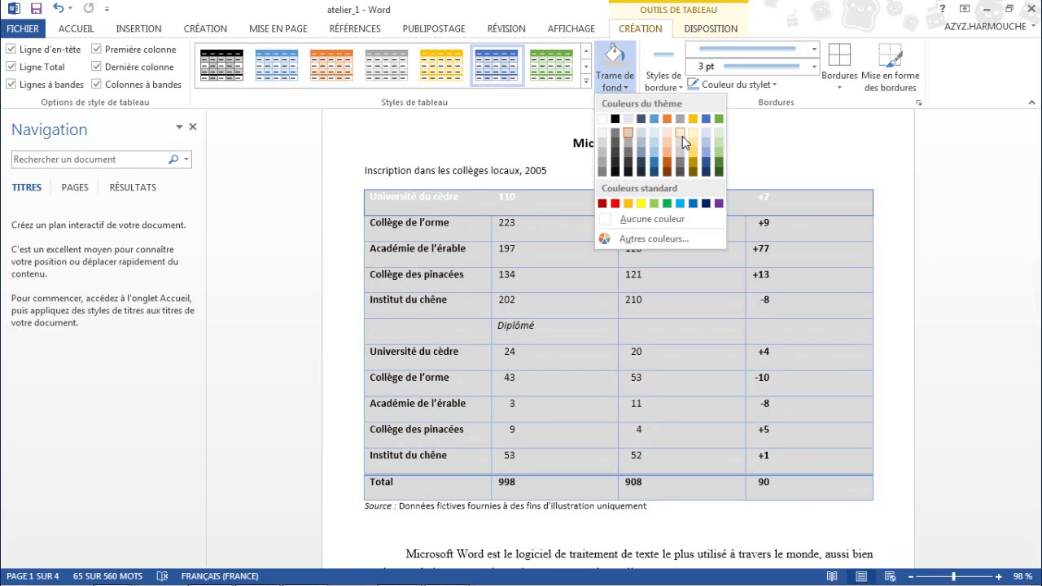
left_click(682, 131)
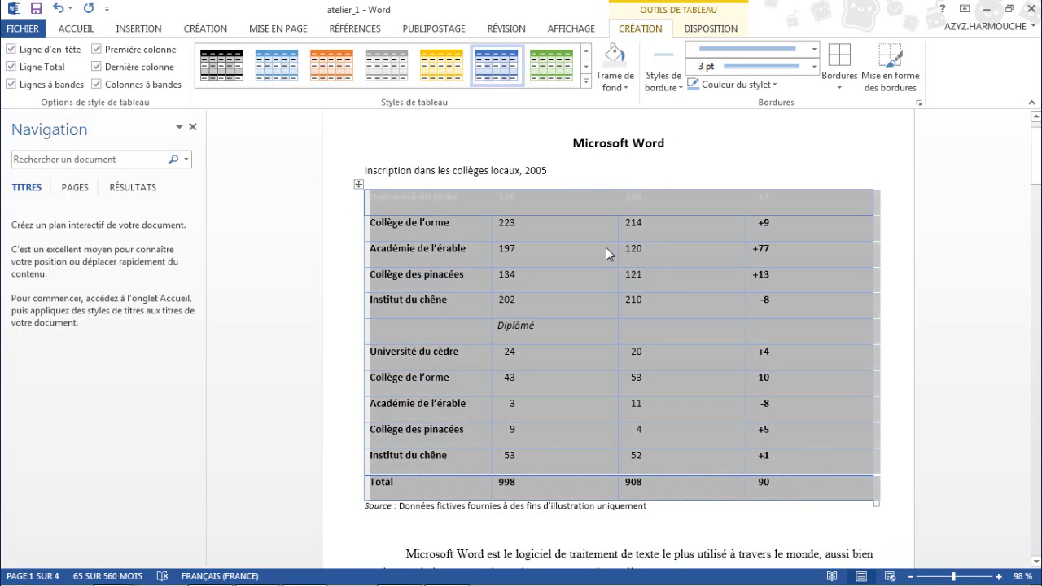
left_click(606, 253)
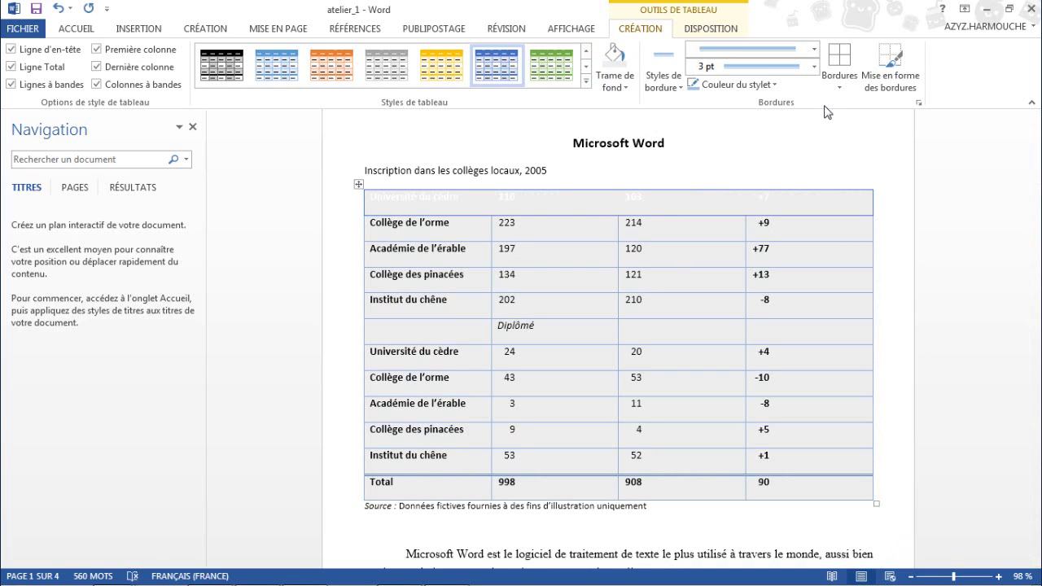
Apply all borders to the entire table using the current 3 pt blue multi-line border style
left_click(356, 184)
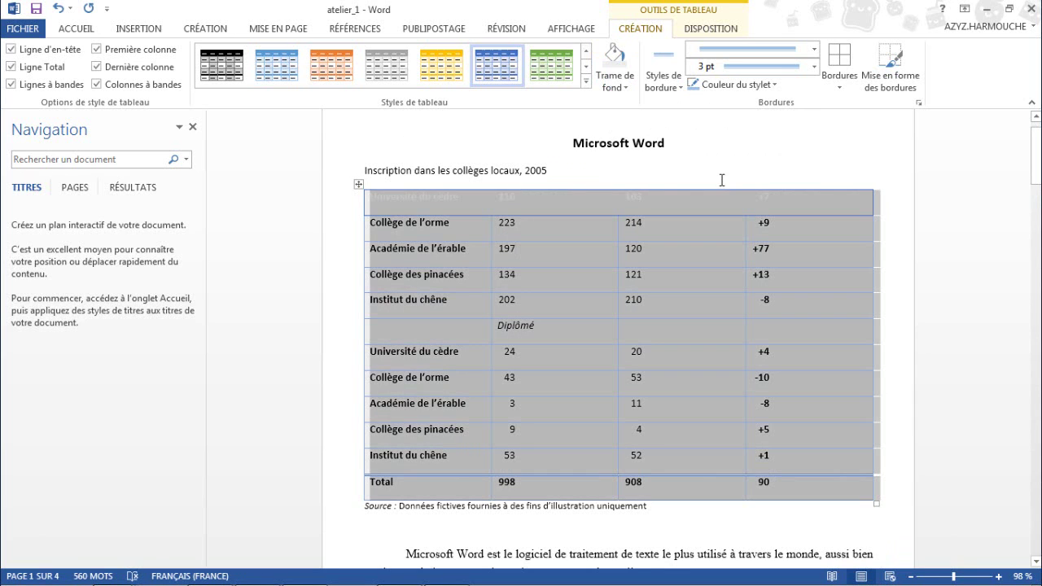
left_click(814, 50)
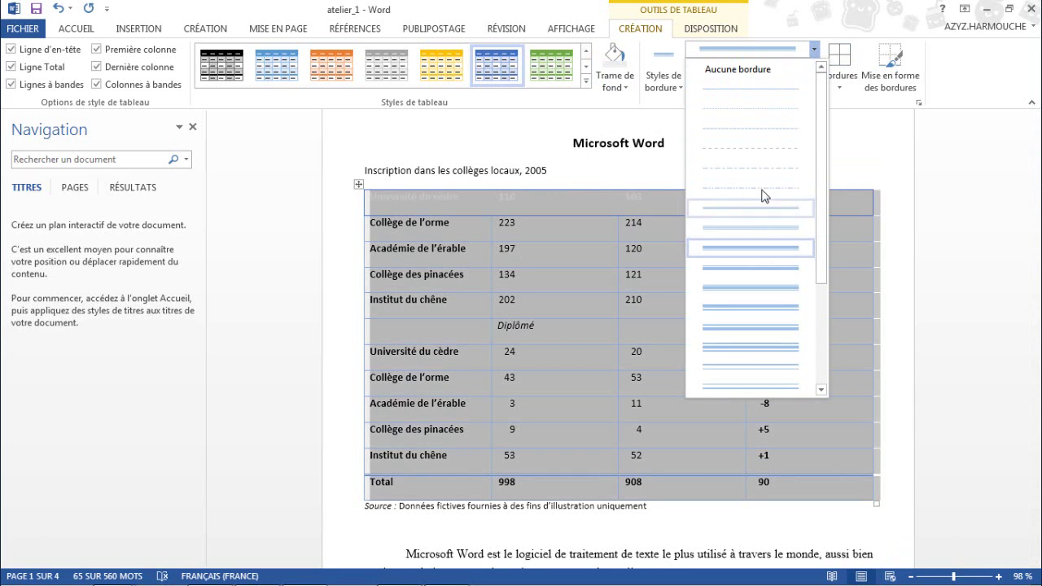
left_click(846, 116)
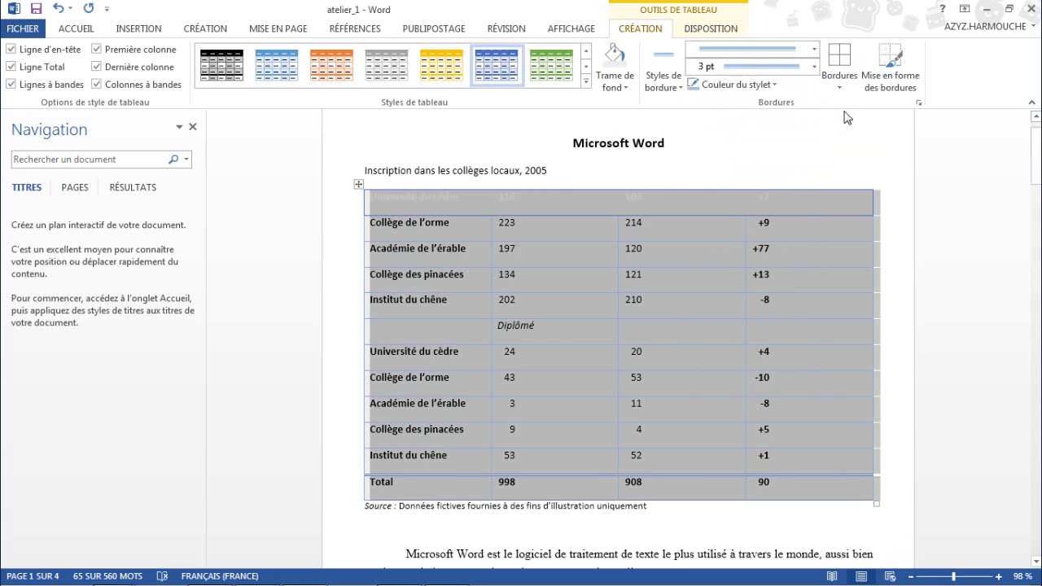
left_click(777, 87)
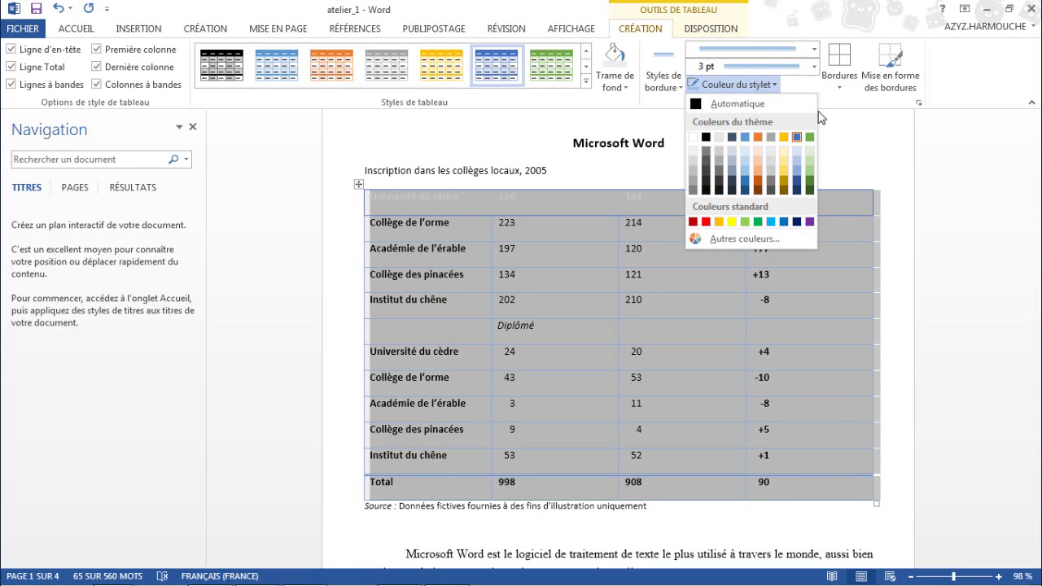
left_click(851, 98)
left_click(839, 81)
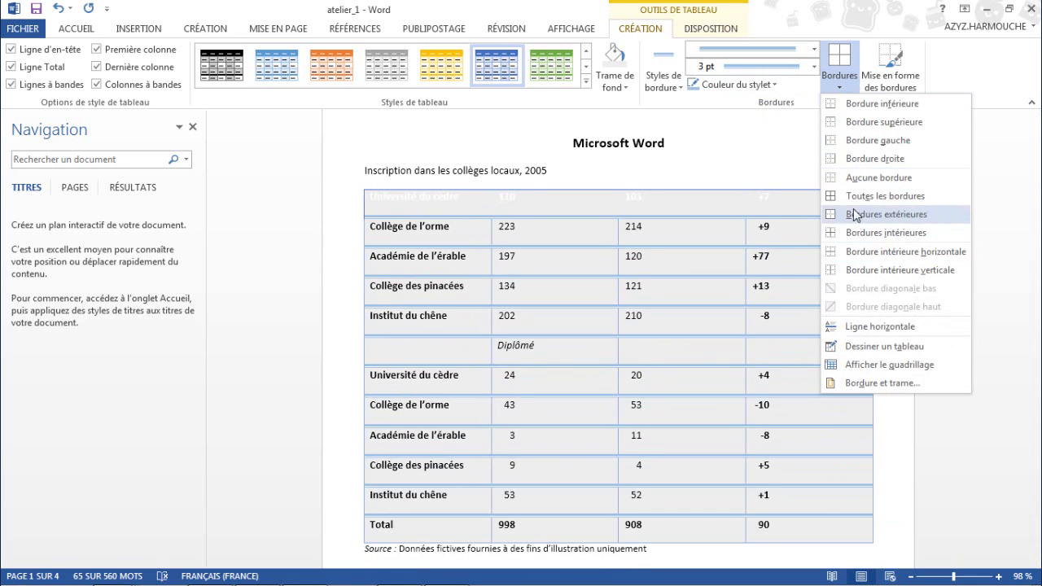
left_click(850, 198)
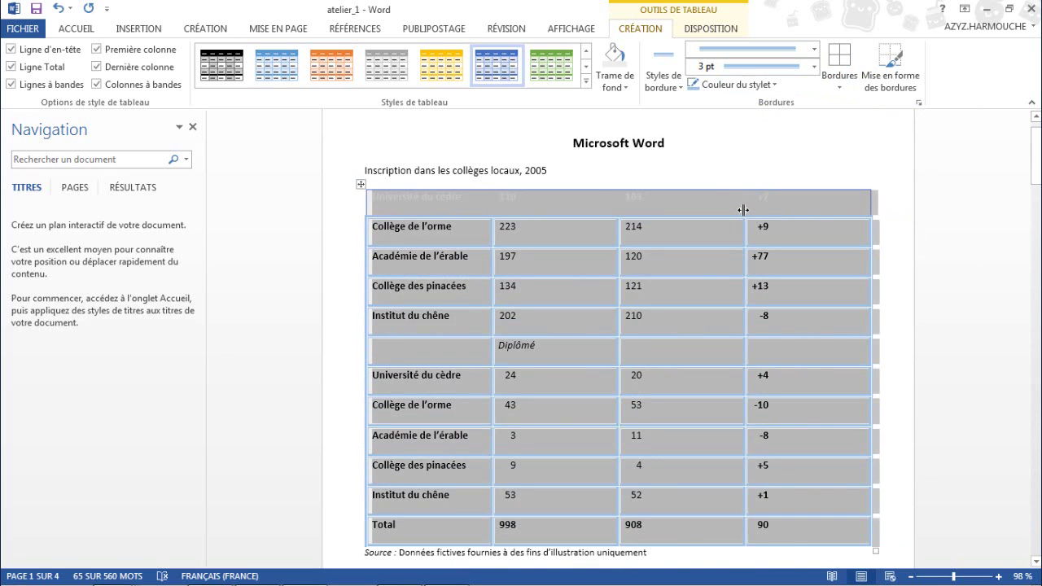
left_click(900, 91)
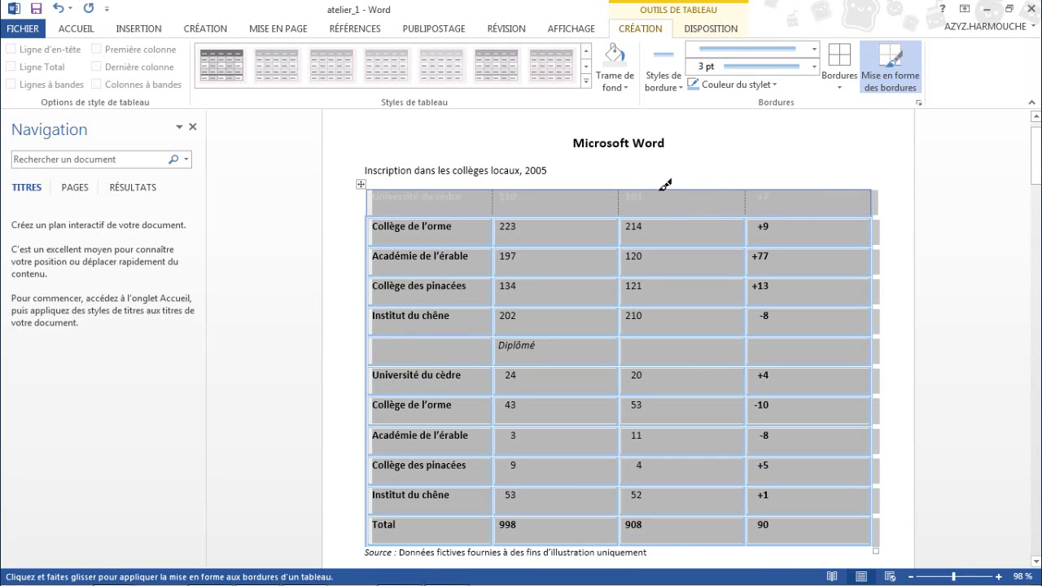
left_click(885, 78)
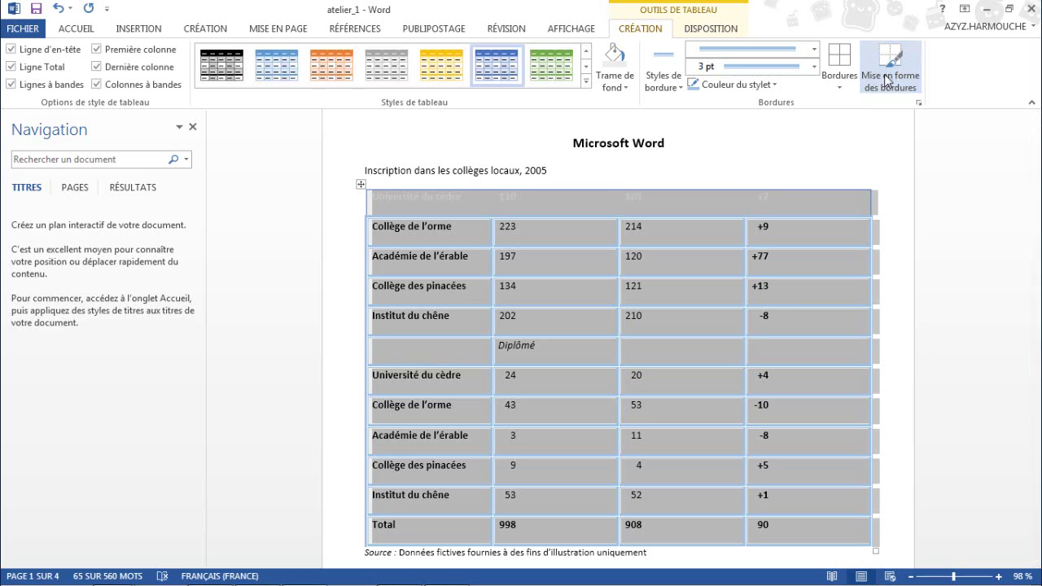
Select the whole table with the Select command and clear the selection again by placing the cursor in the first row
left_click(707, 37)
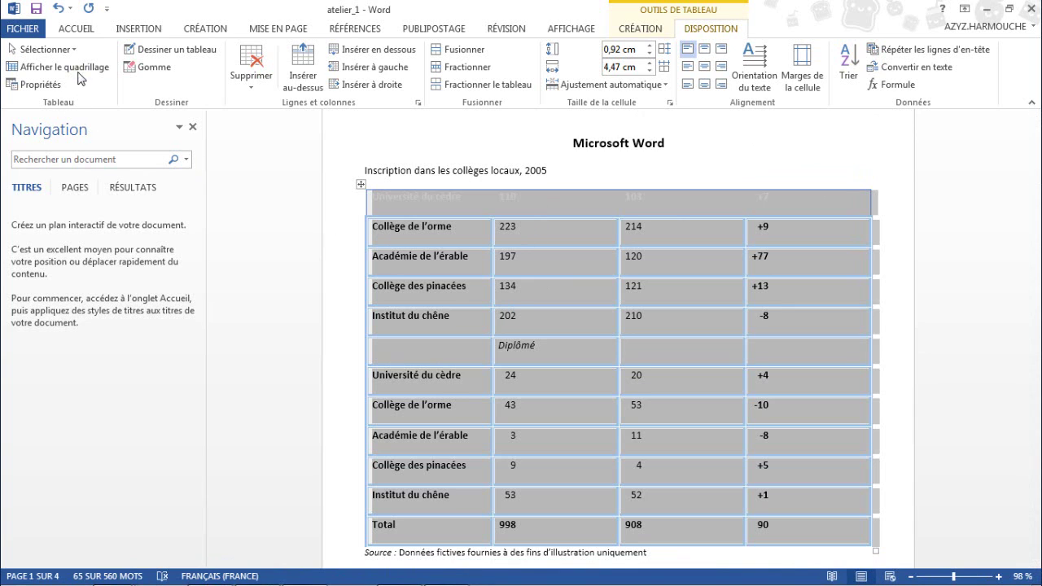
left_click(65, 49)
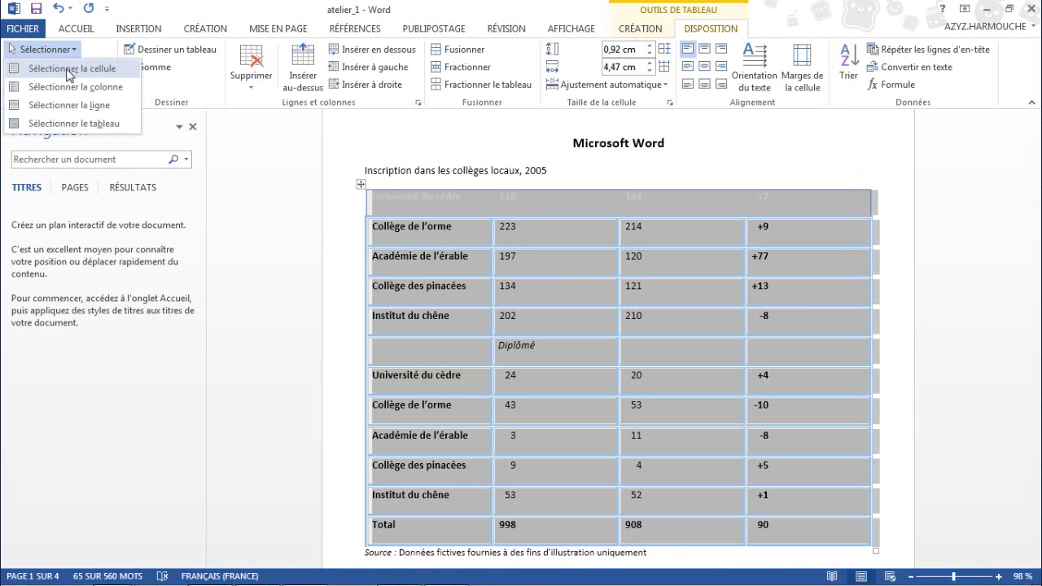
left_click(65, 123)
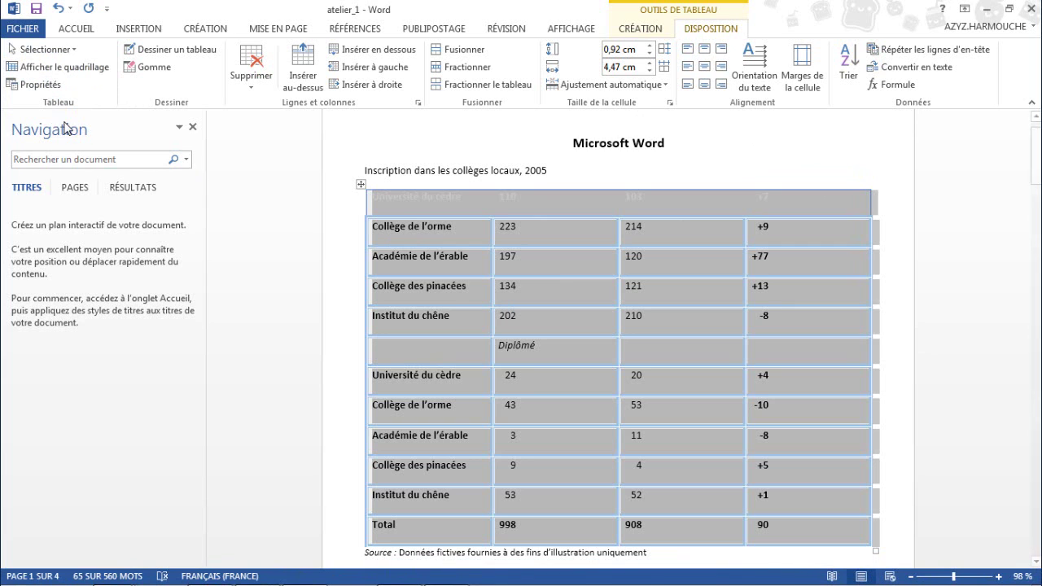
left_click(455, 214)
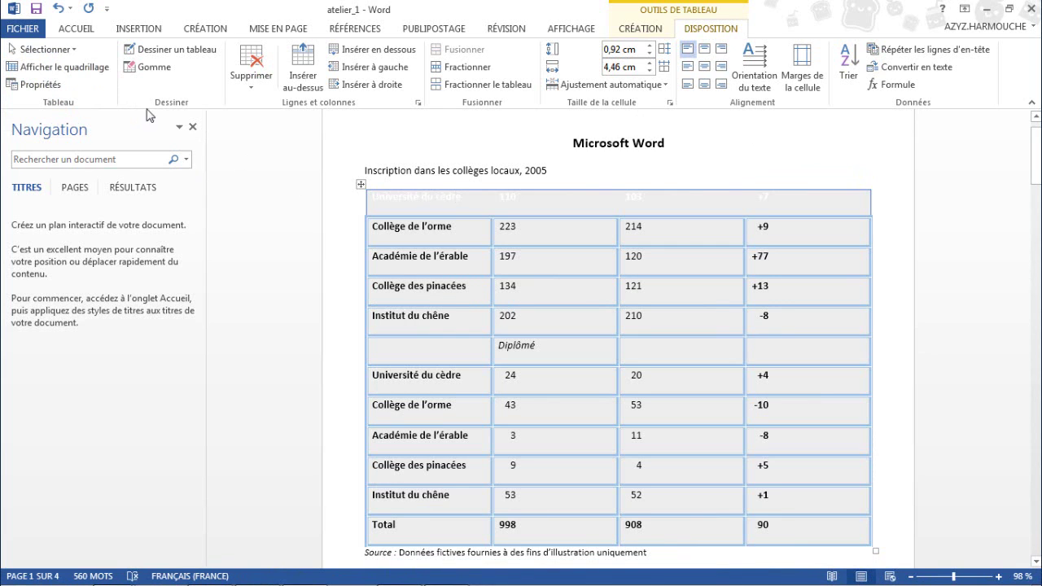
left_click(72, 50)
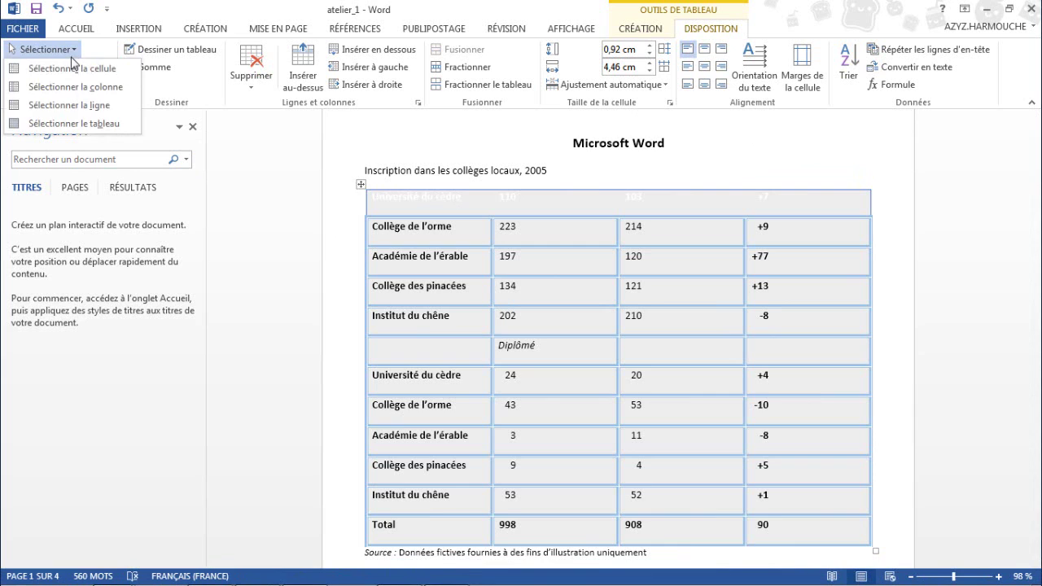
left_click(65, 123)
left_click(447, 208)
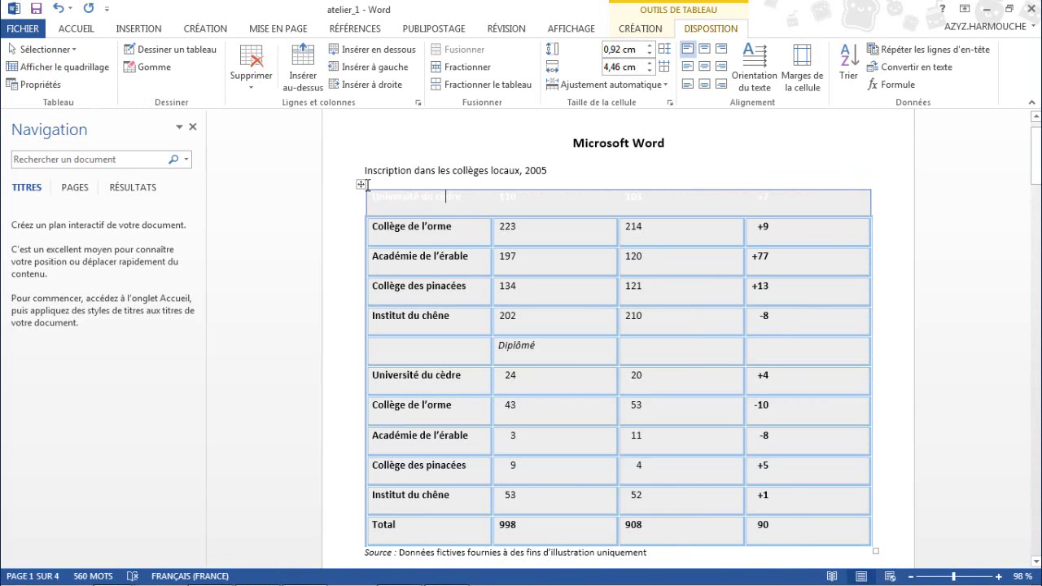
Set the vertical alignment of all cells in the whole table to centred (Centré) in the table properties
left_click(363, 187)
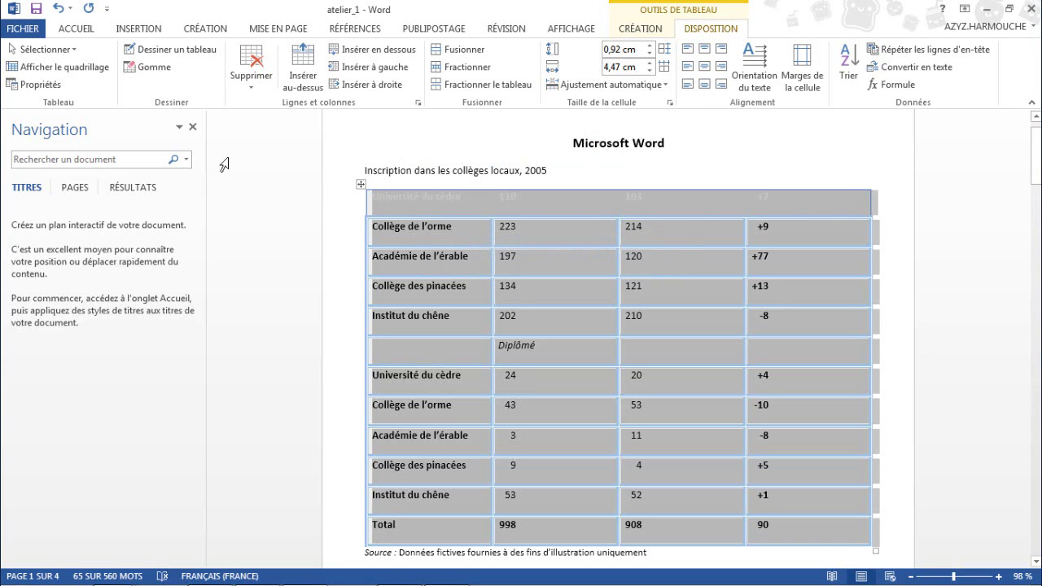
left_click(44, 89)
left_click_drag(149, 124, 131, 121)
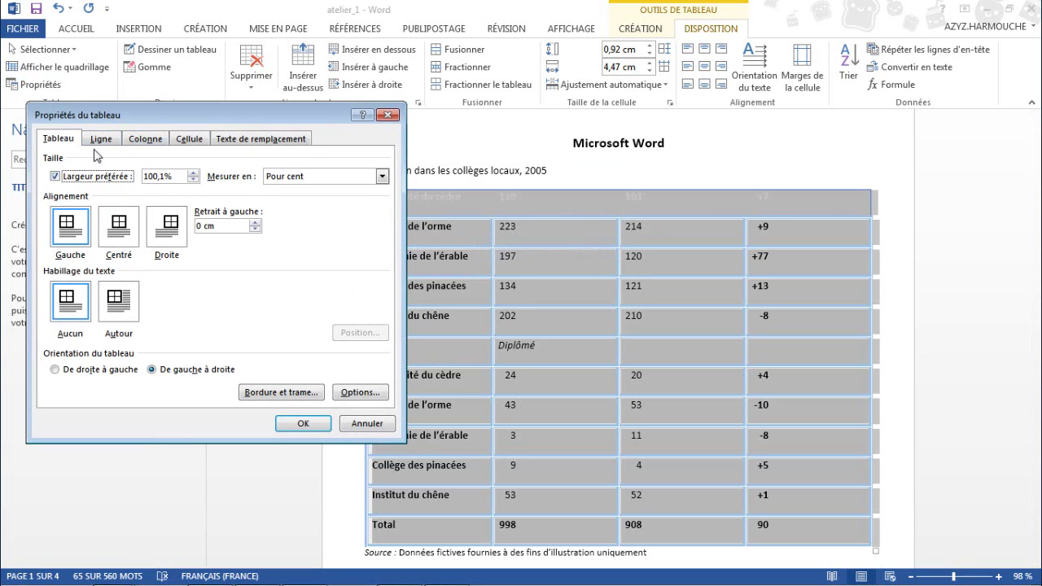
left_click(99, 140)
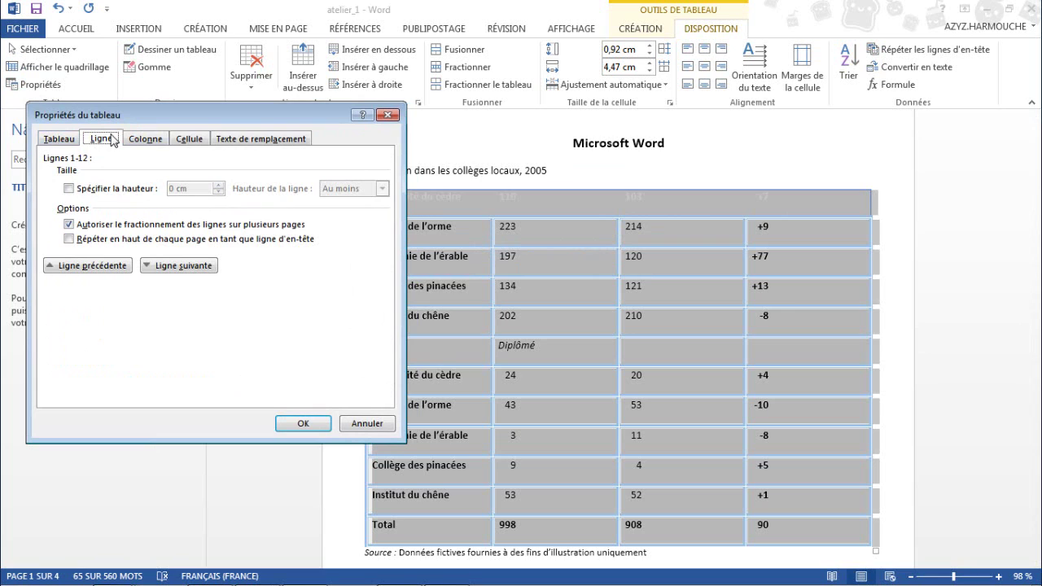
left_click(146, 140)
left_click(190, 141)
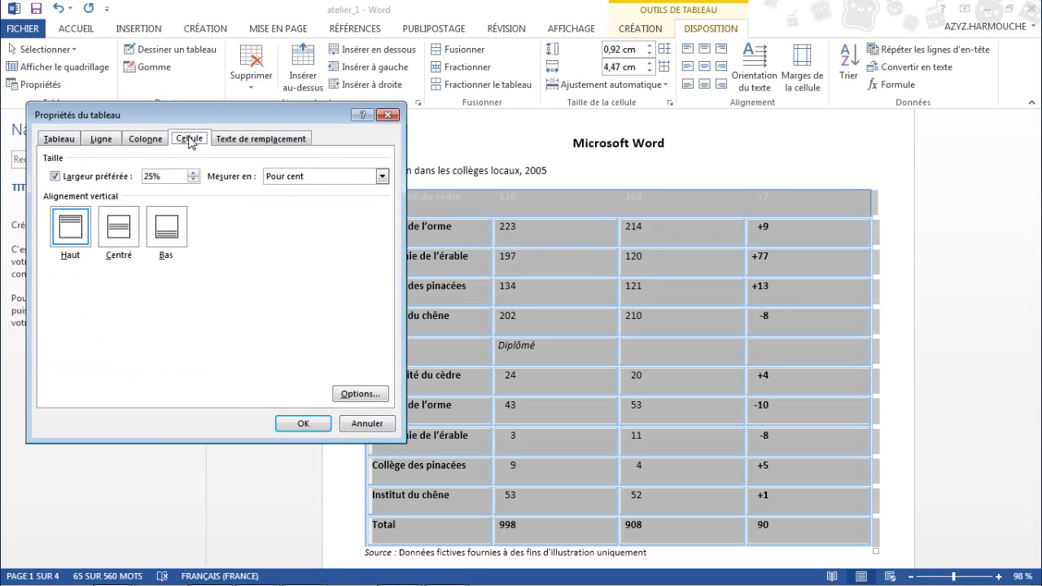
left_click(119, 232)
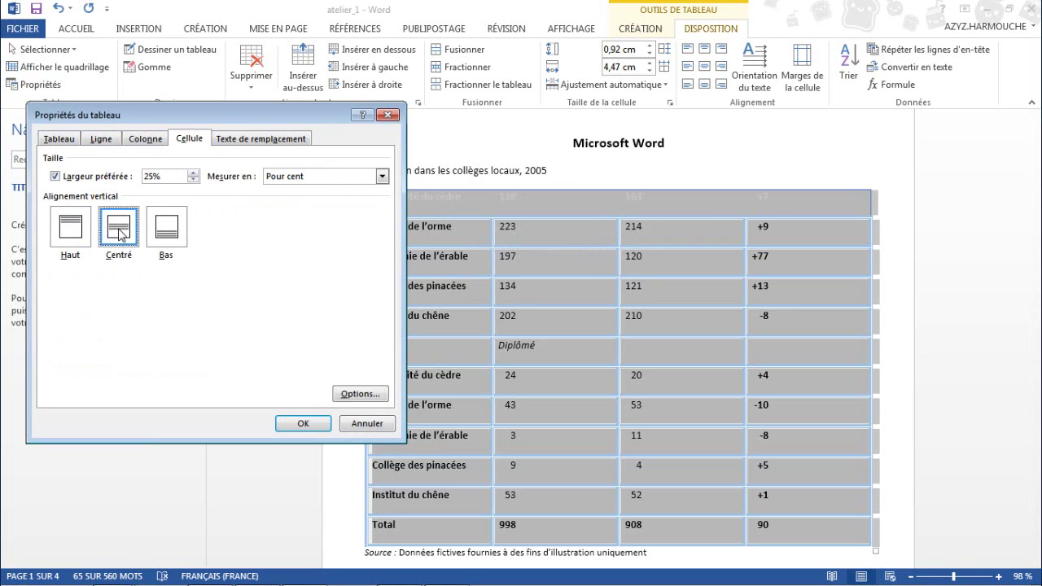
left_click(302, 424)
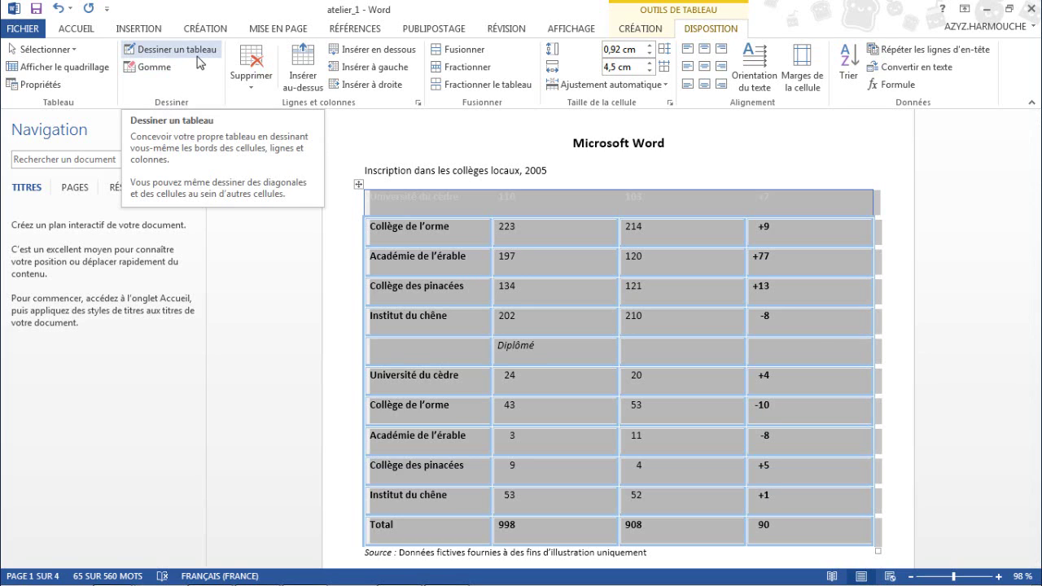
left_click(156, 71)
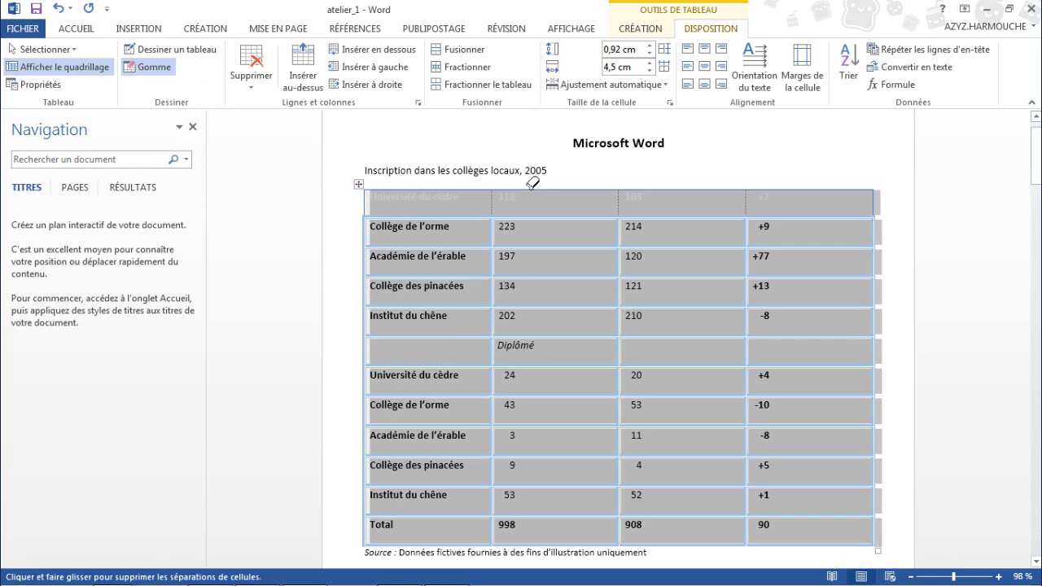
key("Escape")
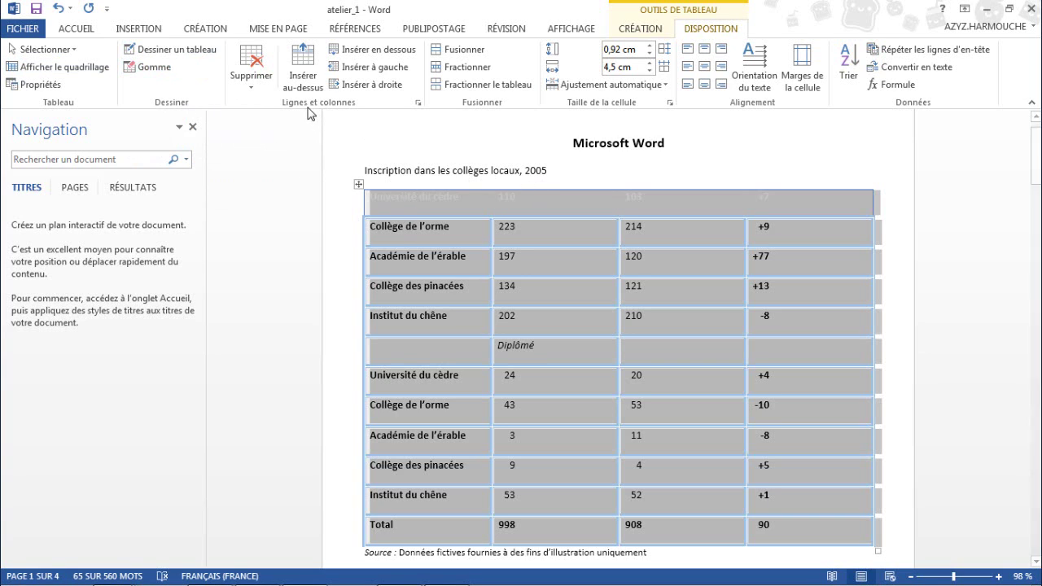
Insert an empty row above the first "Collège de l'orme" row
left_click(451, 243)
left_click(249, 85)
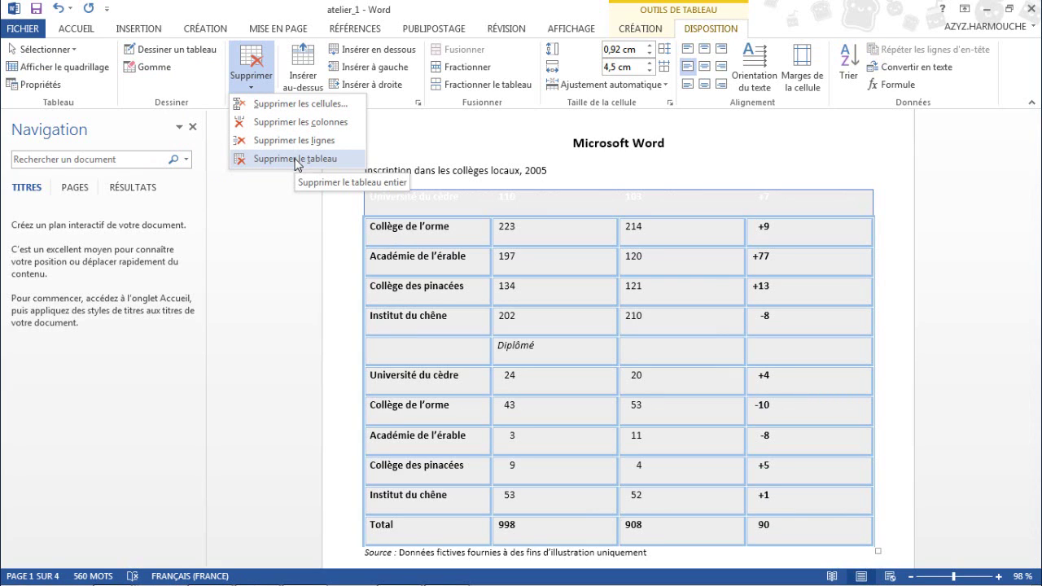
key("Escape")
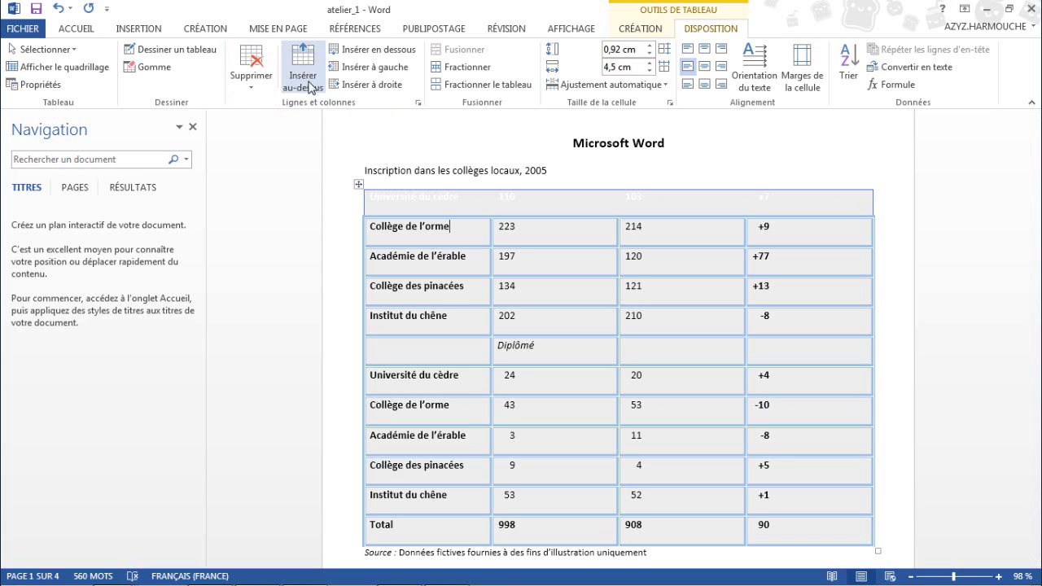
left_click(310, 85)
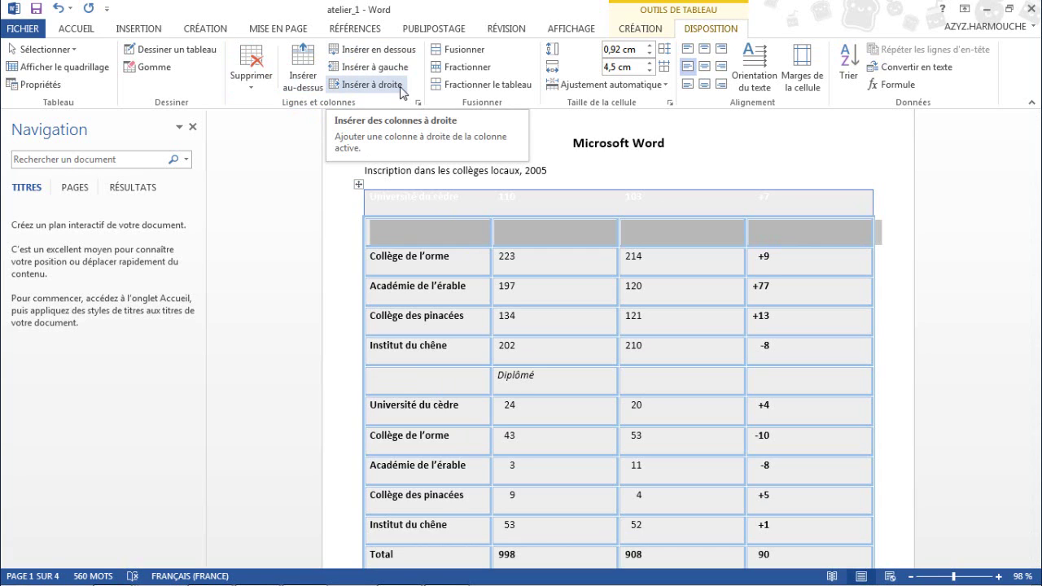
Insert one empty column to the right and another to the left of the table's second column
left_click(530, 239)
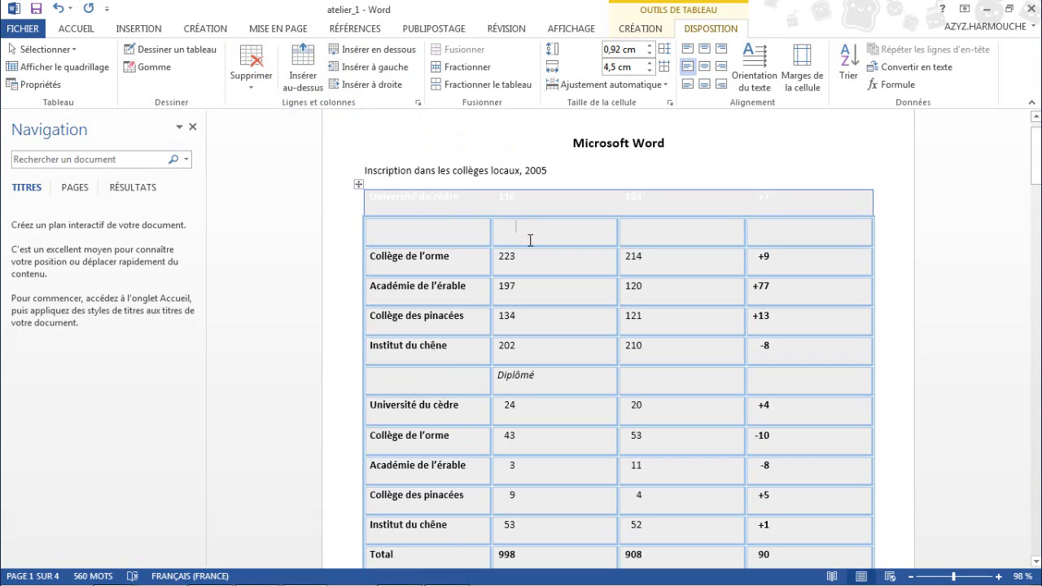
left_click(370, 84)
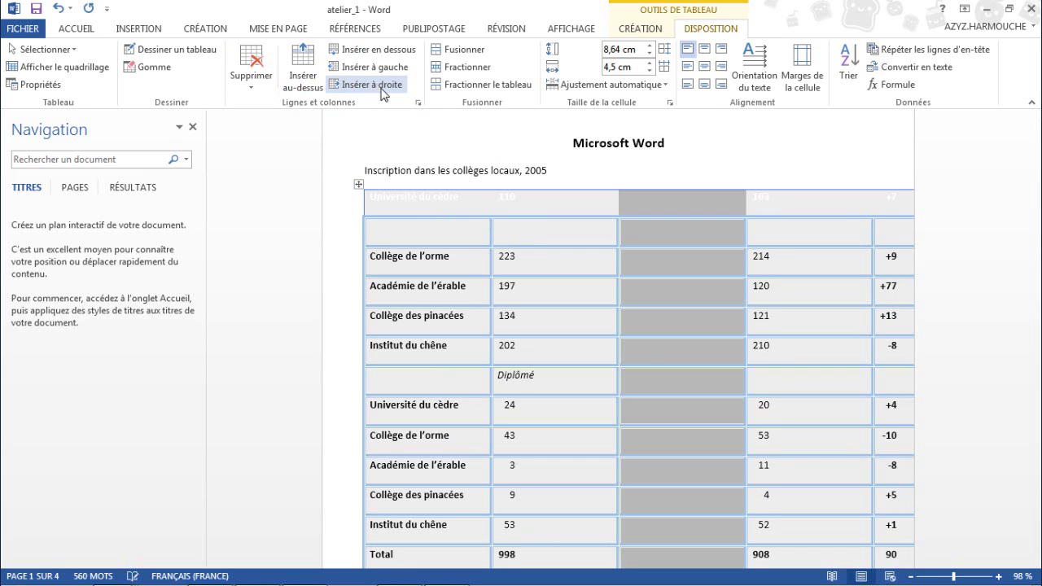
left_click(560, 237)
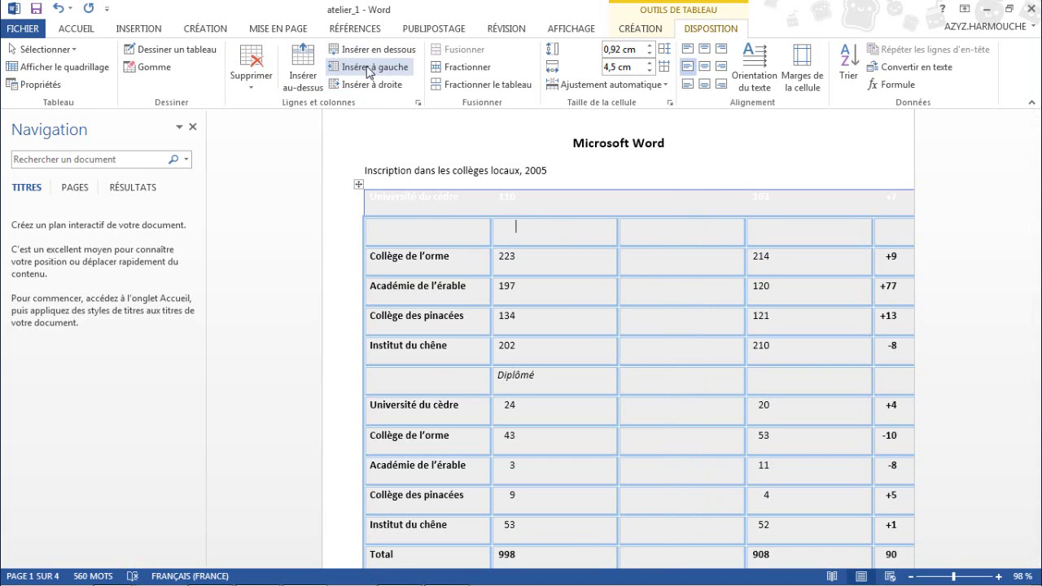
left_click(370, 67)
Merge the second and third cells of the empty row below the header
left_click(556, 230)
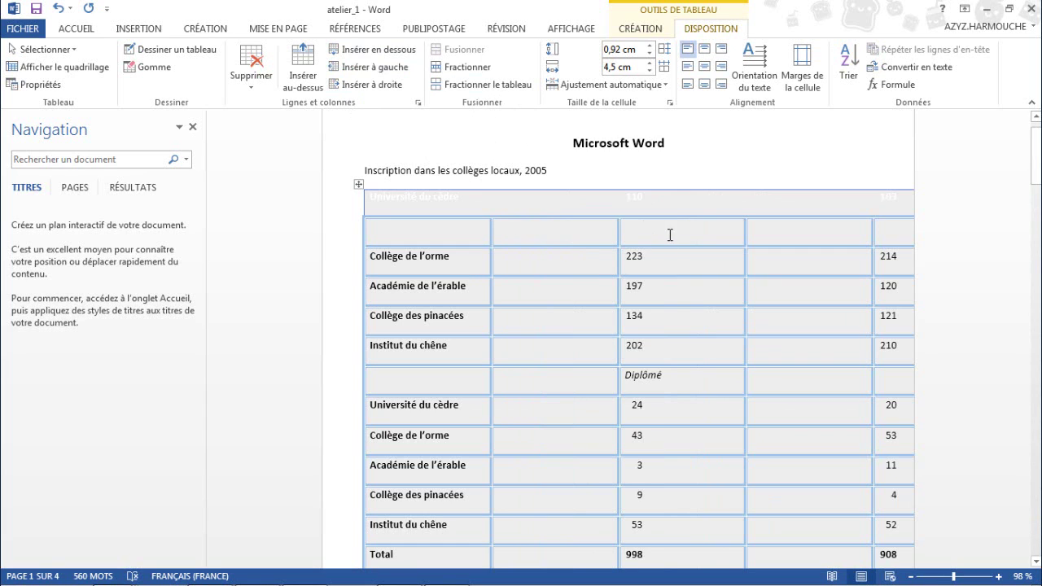
left_click_drag(670, 235, 642, 234)
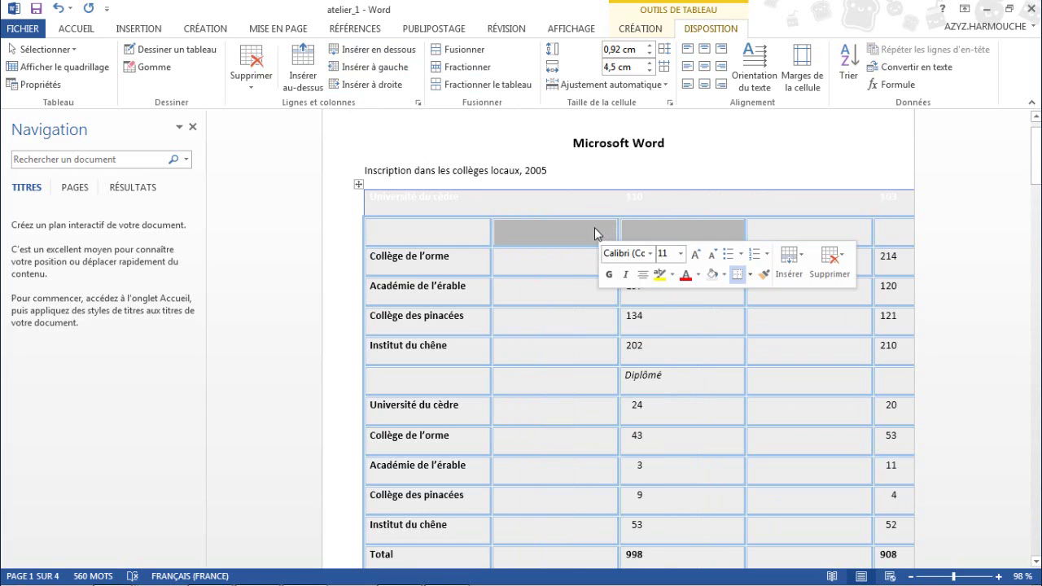
left_click(463, 49)
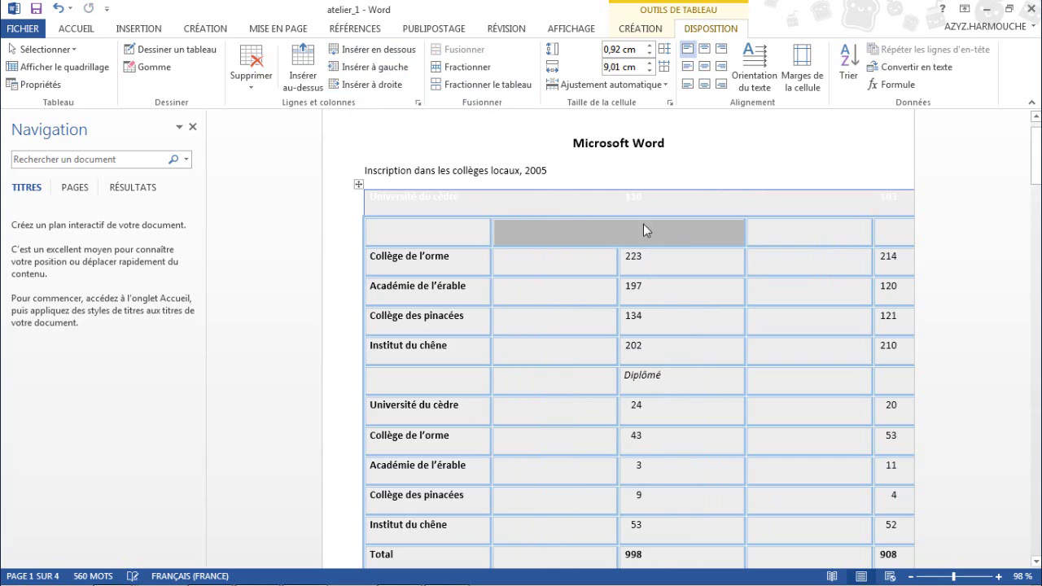
Split the merged cell in the empty row back into two columns
left_click(602, 232)
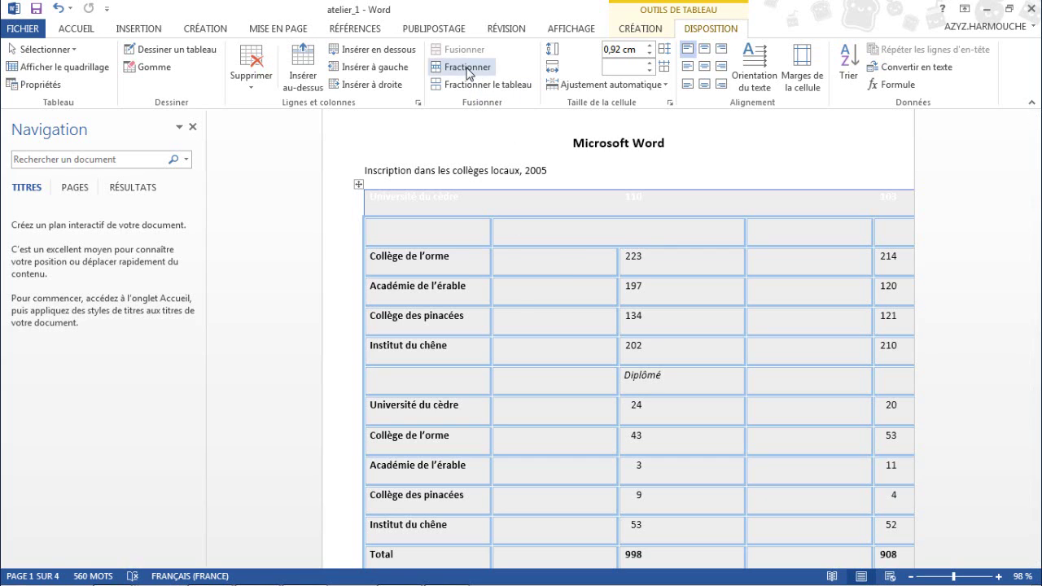
left_click(471, 68)
left_click(518, 324)
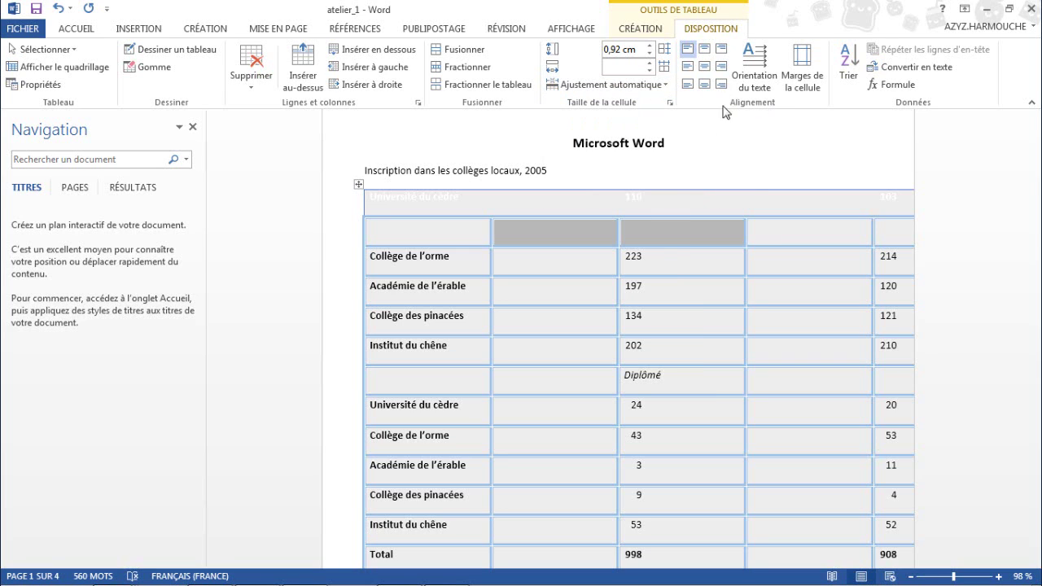
Try the bottom-centre and middle-right alignments on the first "Collège de l'orme" cell and settle on middle-centre
left_click(475, 265)
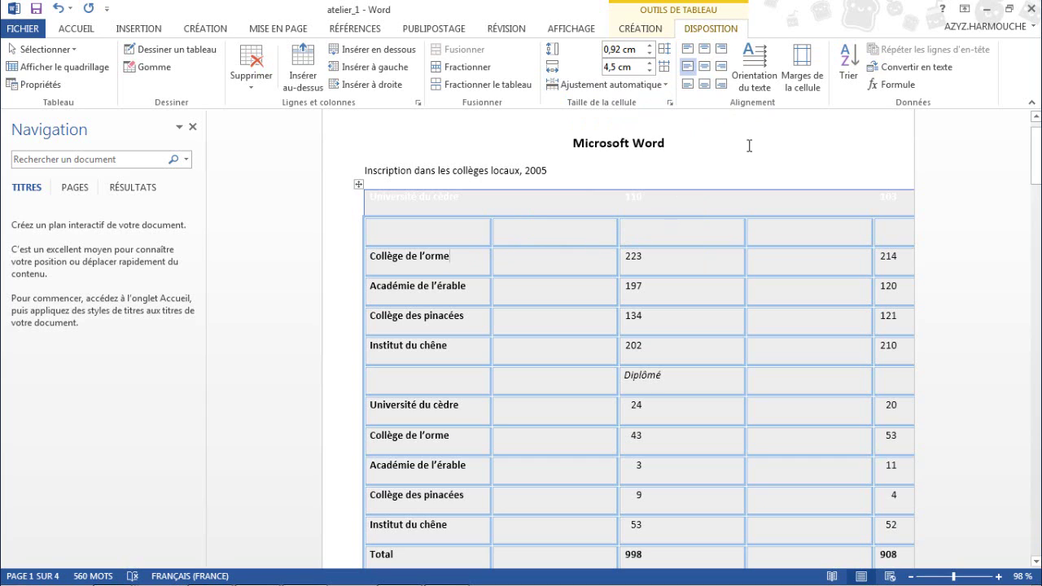
left_click(706, 69)
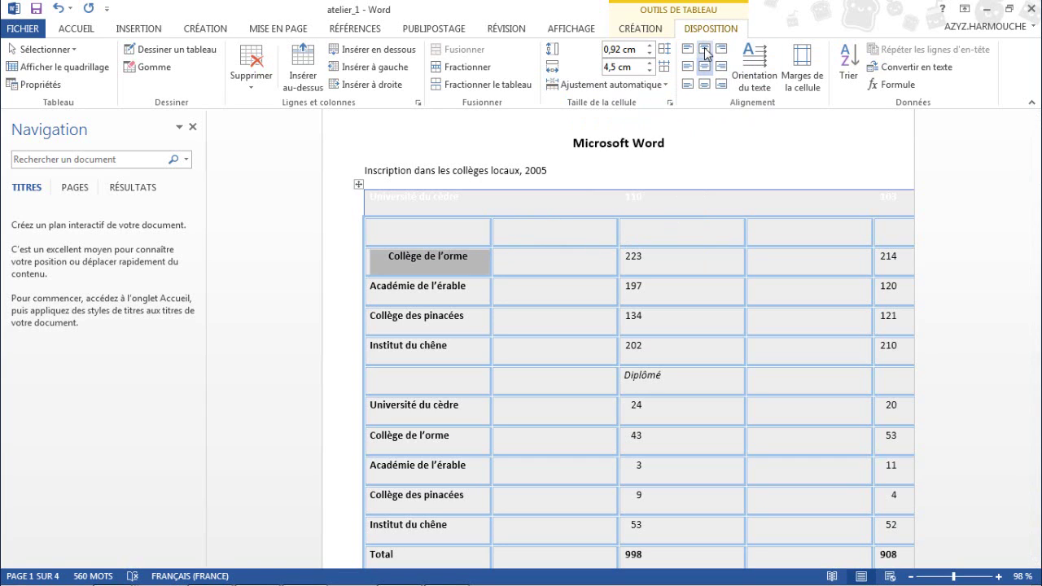
left_click(704, 84)
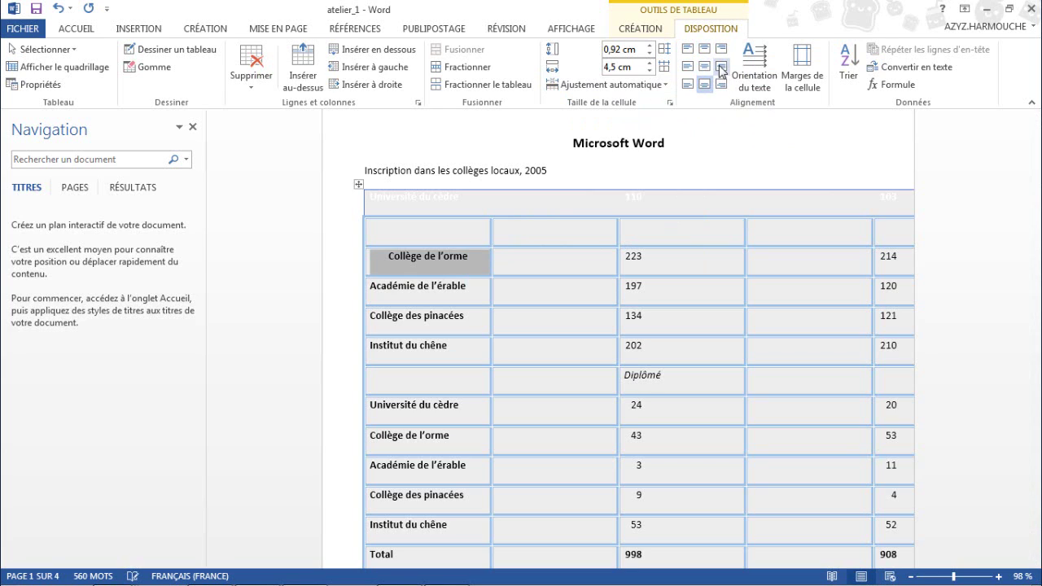
left_click(721, 68)
left_click(705, 69)
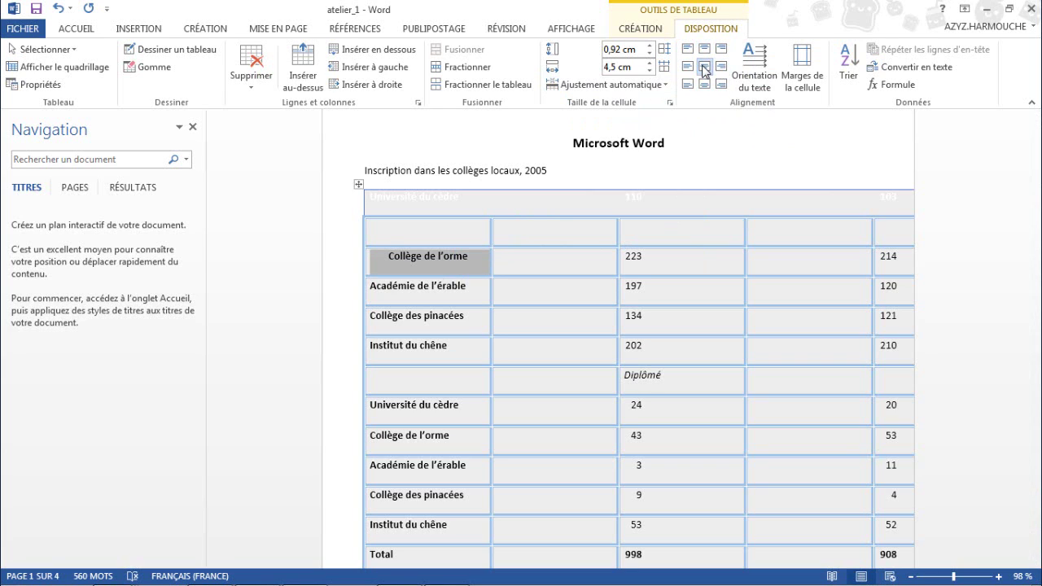
Cycle the text direction of the first "Collège de l'orme" cell through both vertical orientations and return it to horizontal
left_click(762, 82)
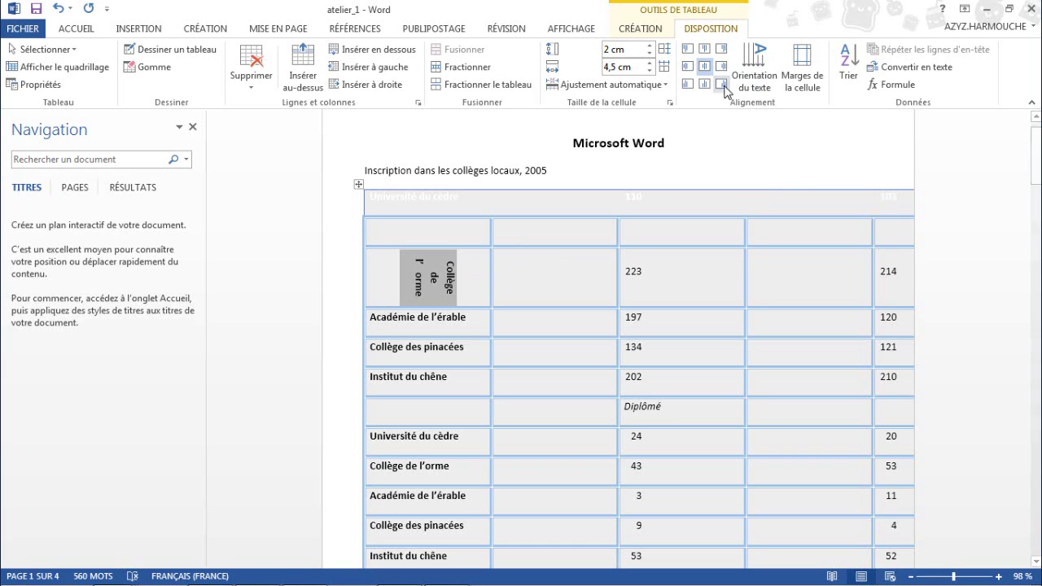
left_click(750, 80)
left_click(753, 81)
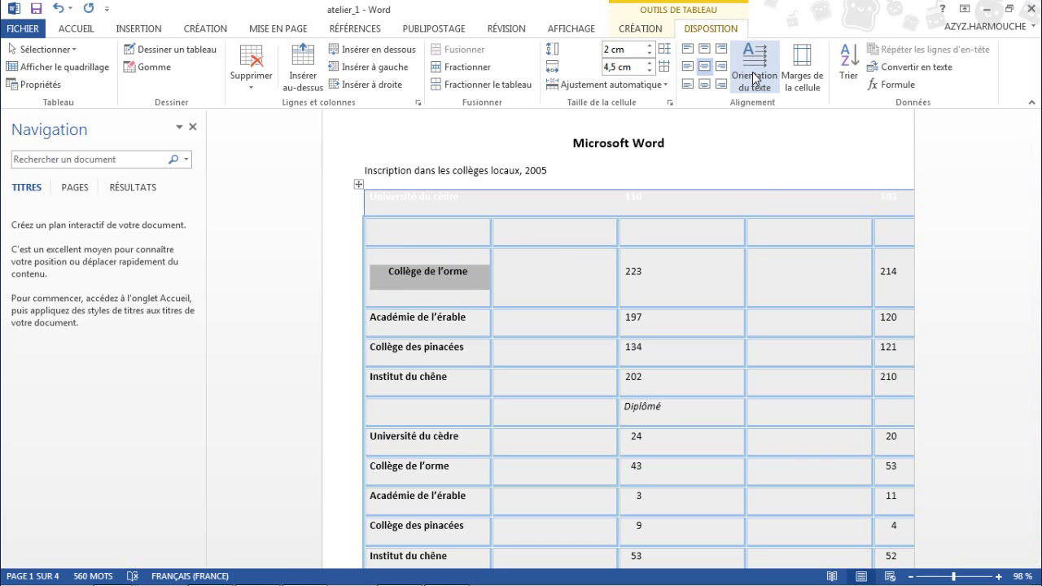
left_click(754, 80)
left_click(757, 82)
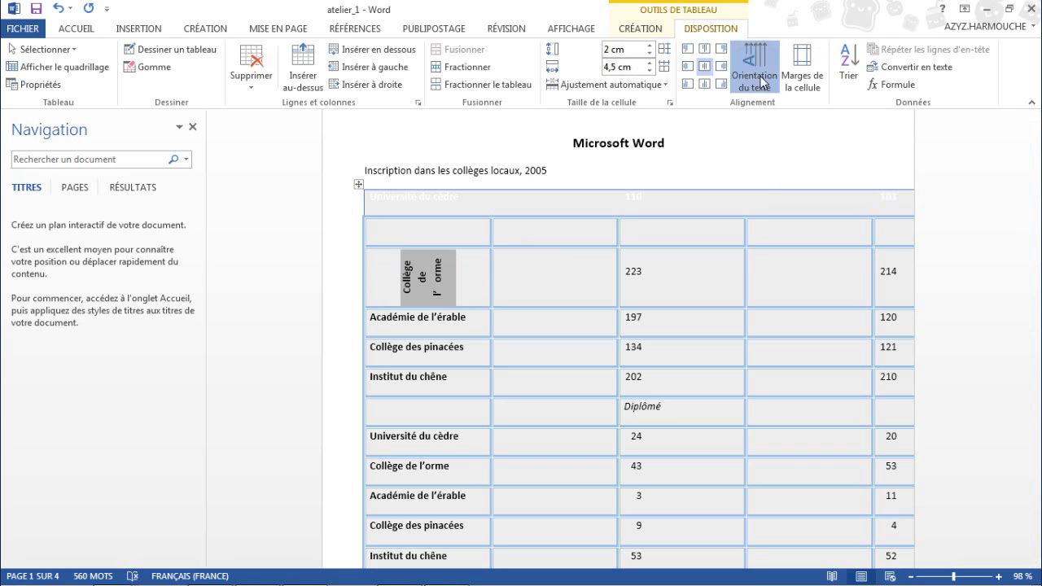
left_click(761, 79)
left_click(759, 78)
left_click(758, 76)
left_click(757, 74)
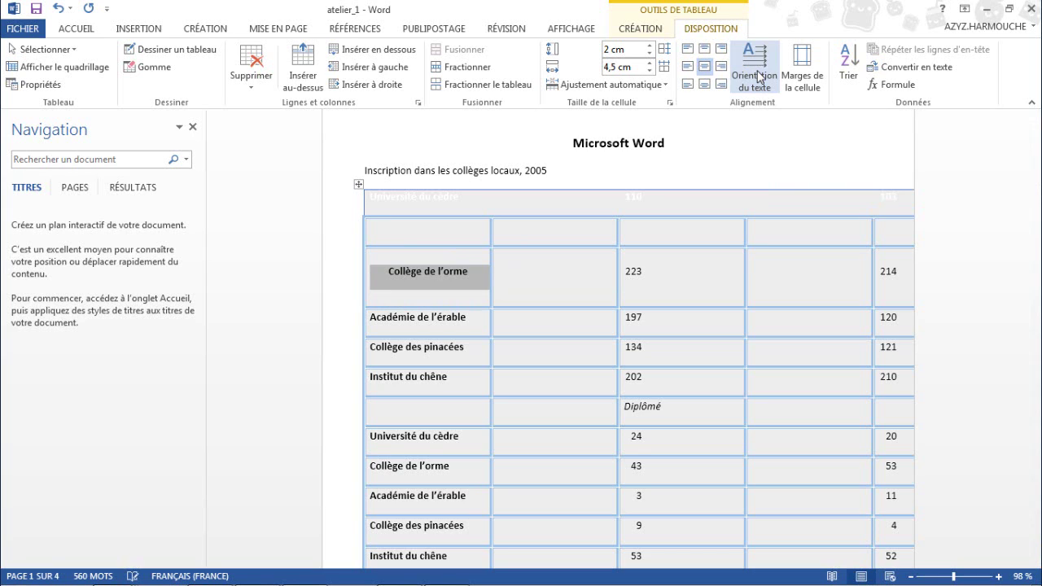
Review the default cell margins and spacing in the table options and accept them as they are
left_click(801, 88)
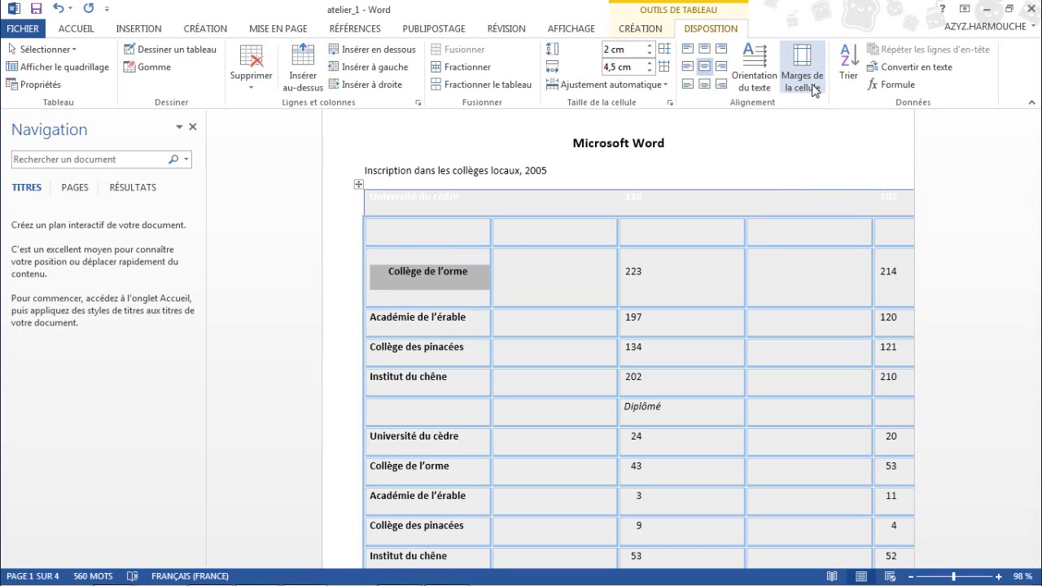
left_click_drag(537, 205, 704, 196)
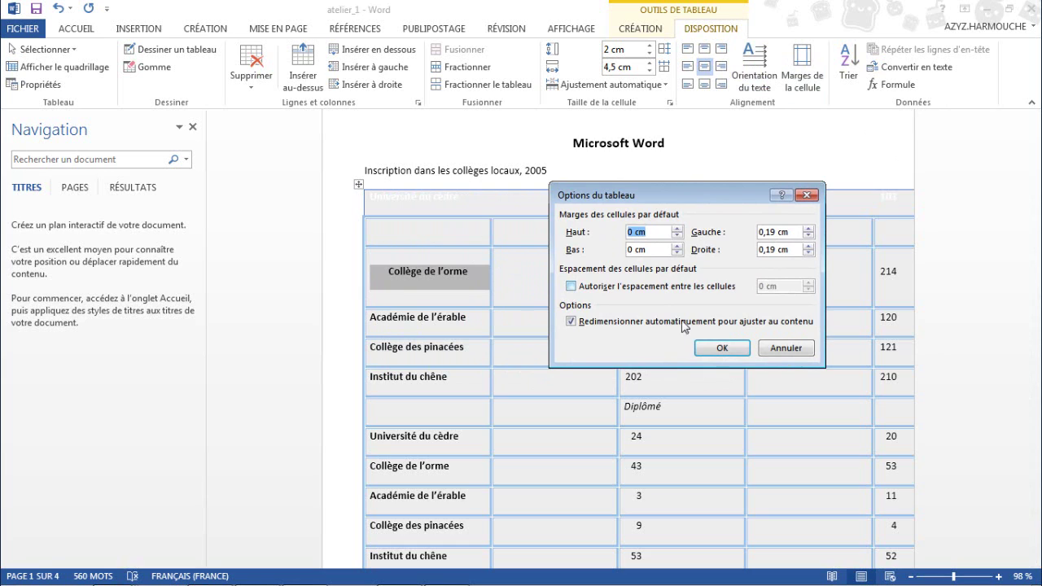
left_click(720, 348)
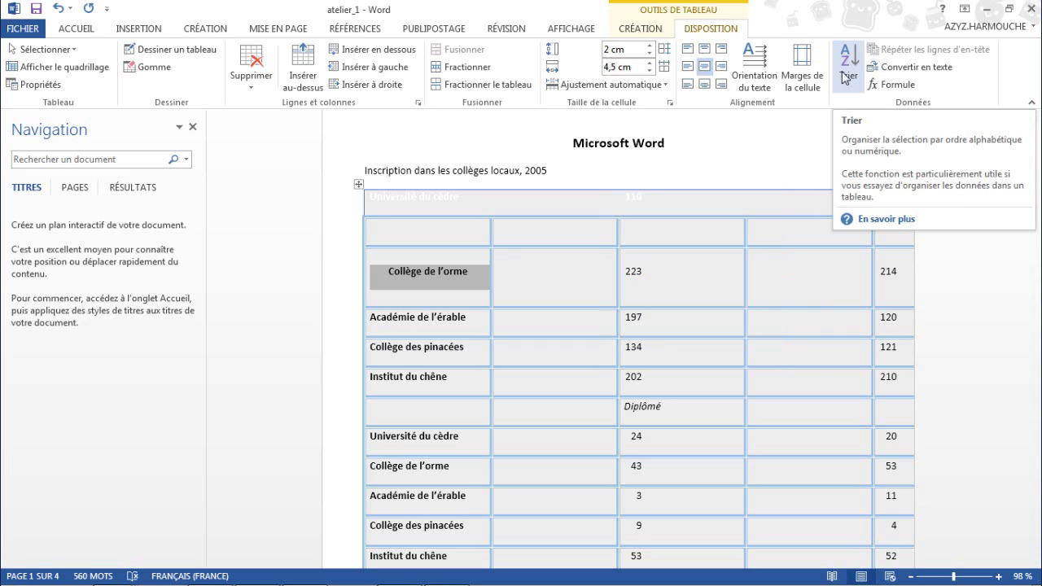
Examine the functions offered in the Formula dialog, cancel it and place the cursor in the empty row
left_click(897, 85)
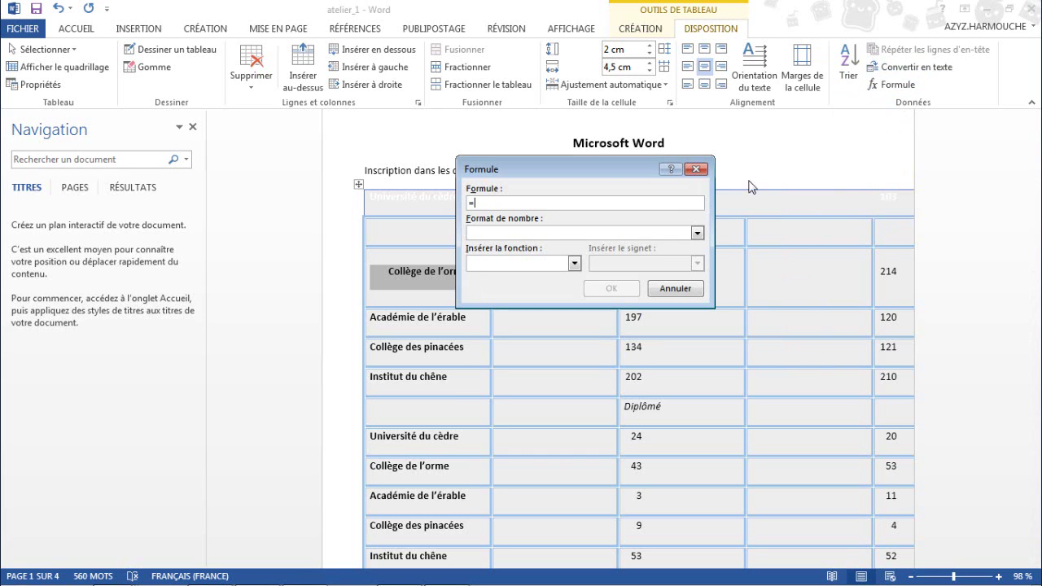
left_click_drag(591, 173, 568, 176)
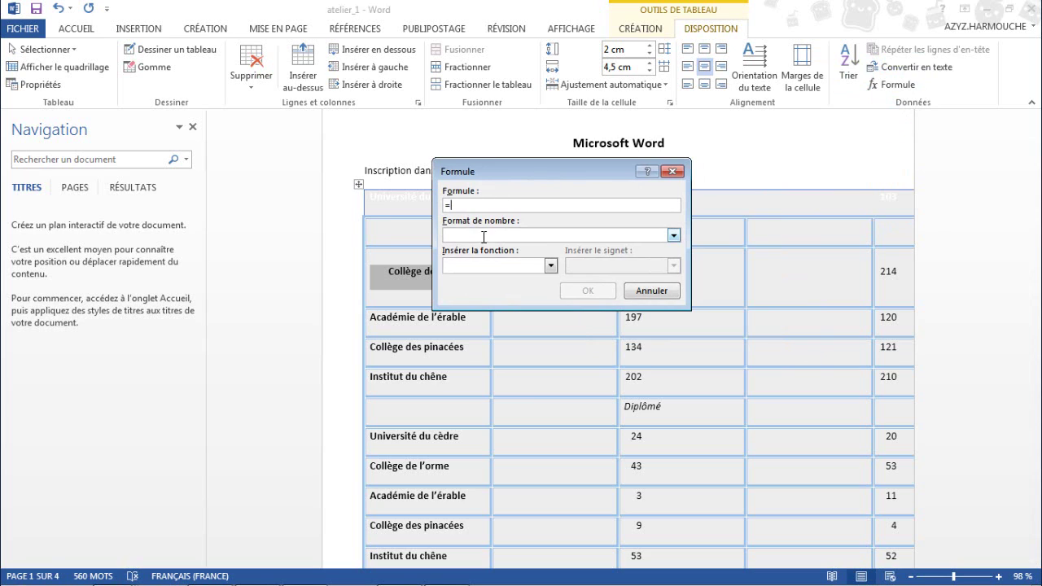
left_click(551, 266)
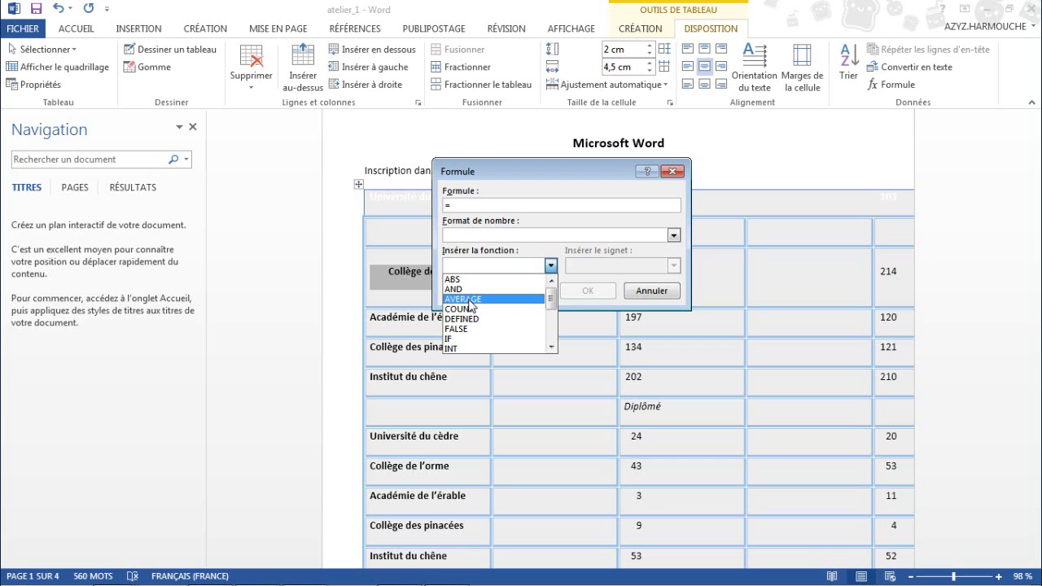
left_click(558, 171)
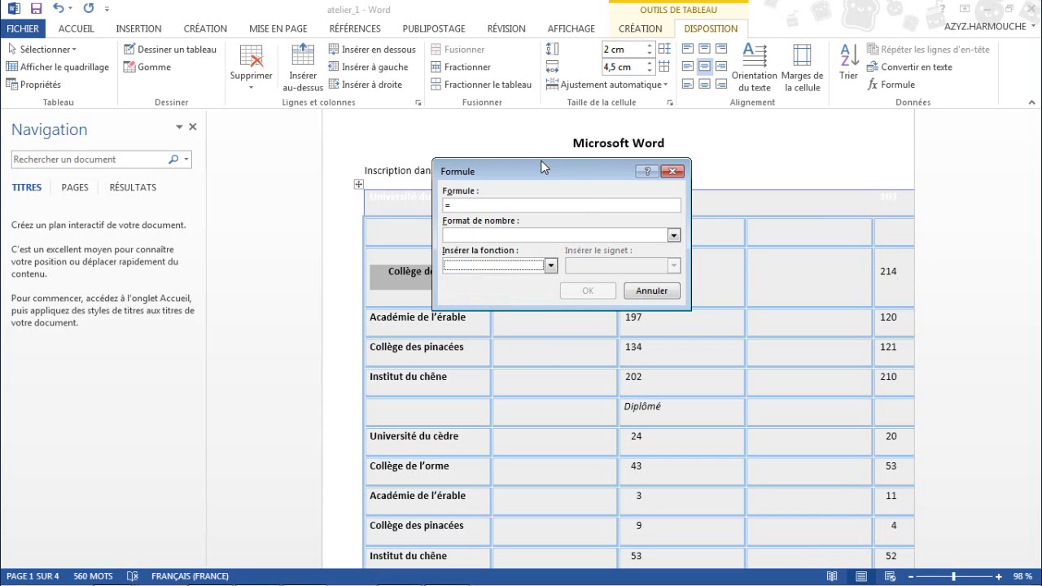
left_click_drag(535, 166, 499, 153)
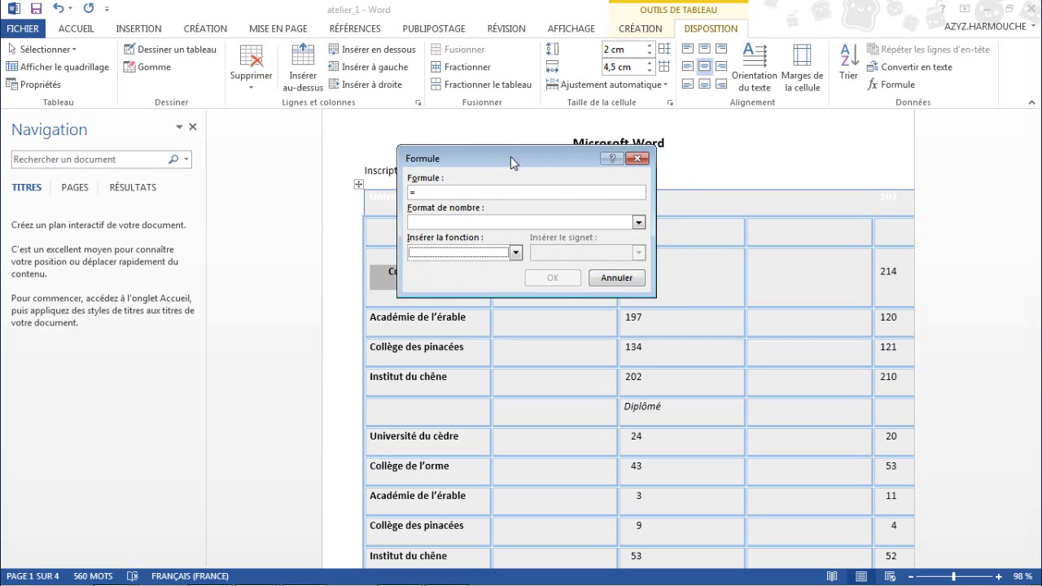
left_click(628, 279)
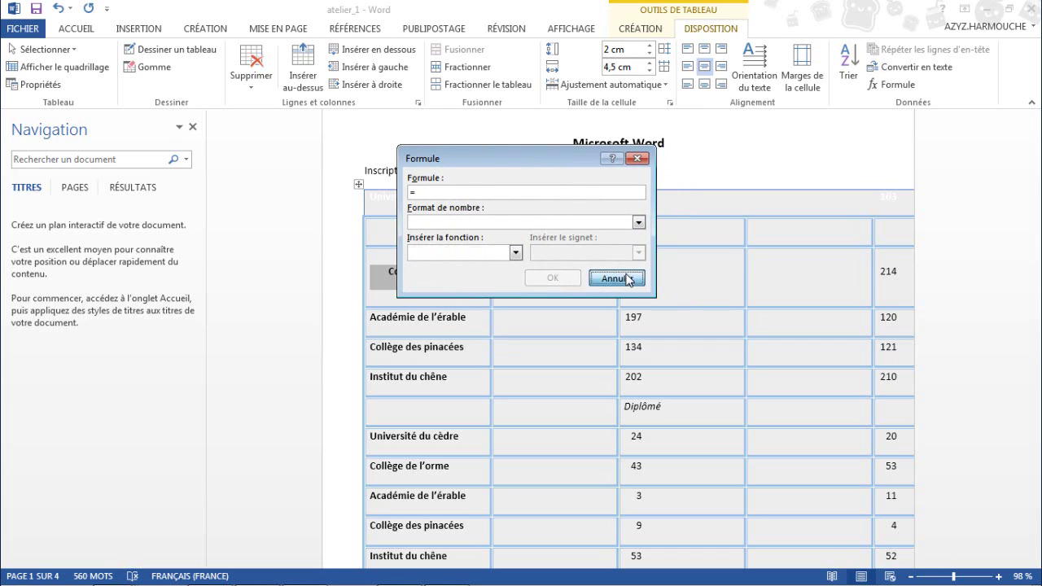
left_click(669, 230)
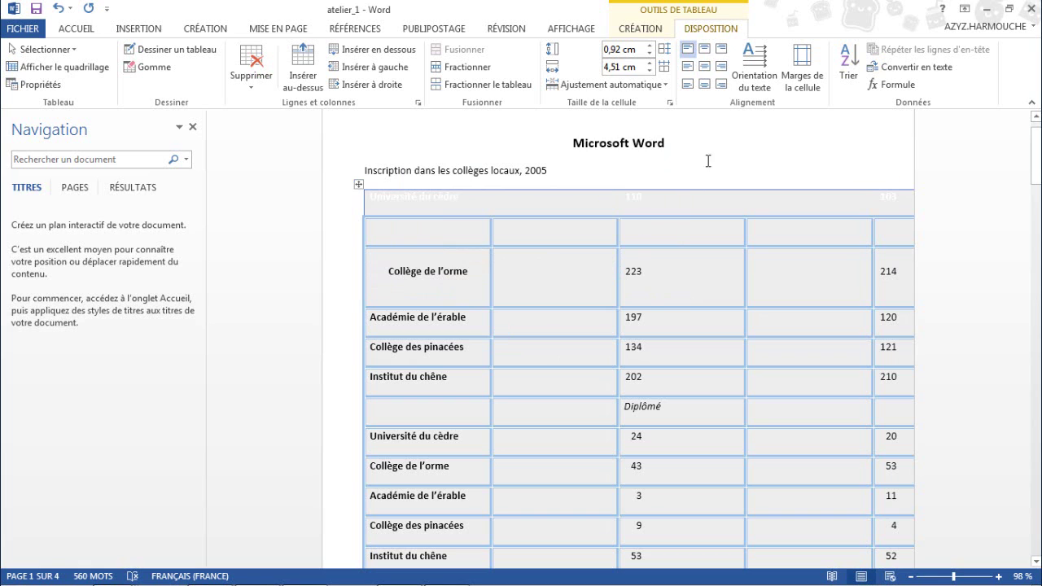